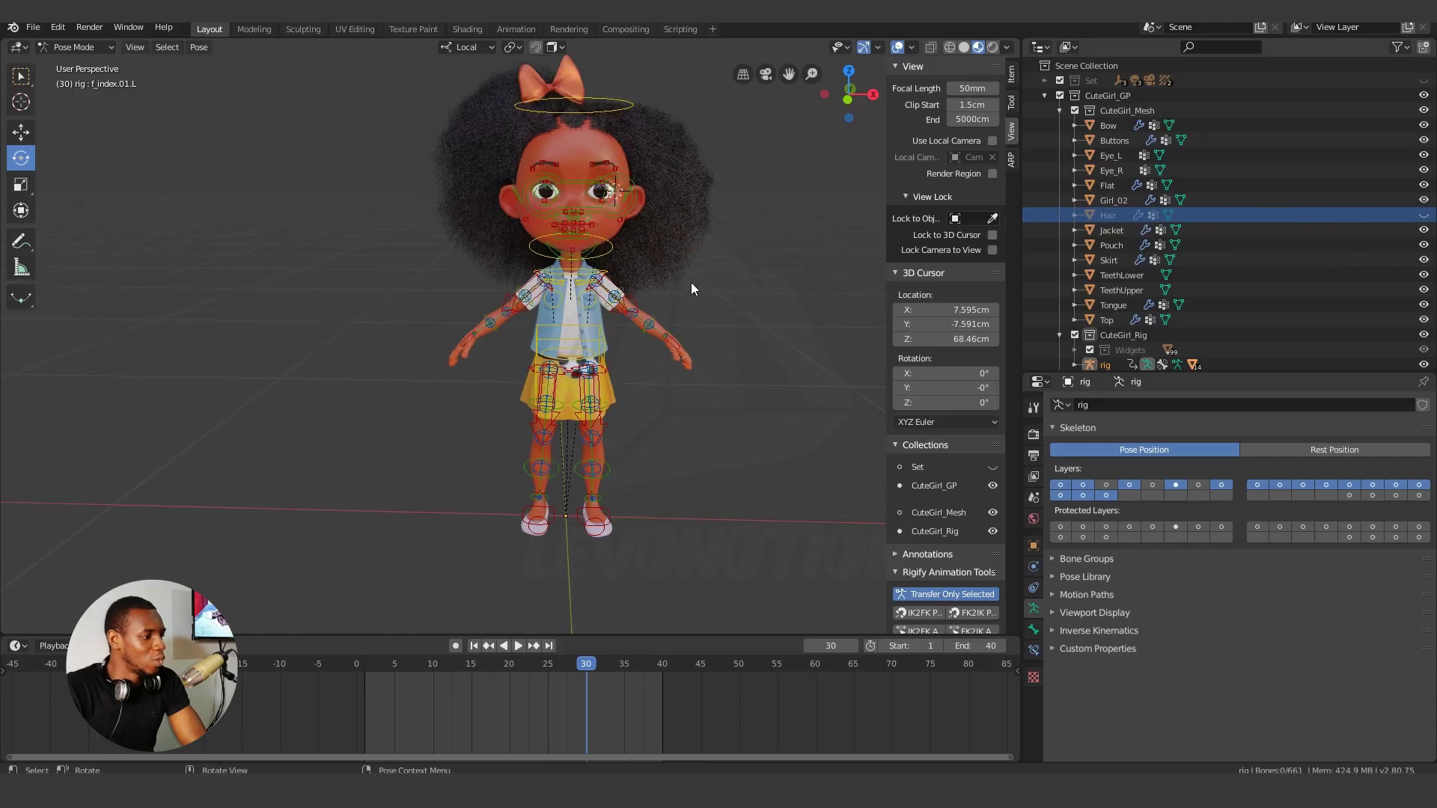
Step: Orbit around the character to a higher, side-on view
{"action": "mouse_move", "coordinate": [712, 239]}
{"action": "middle_mouse_down"}
{"action": "mouse_move", "coordinate": [686, 276]}
{"action": "mouse_move", "coordinate": [668, 248]}
{"action": "middle_mouse_up"}
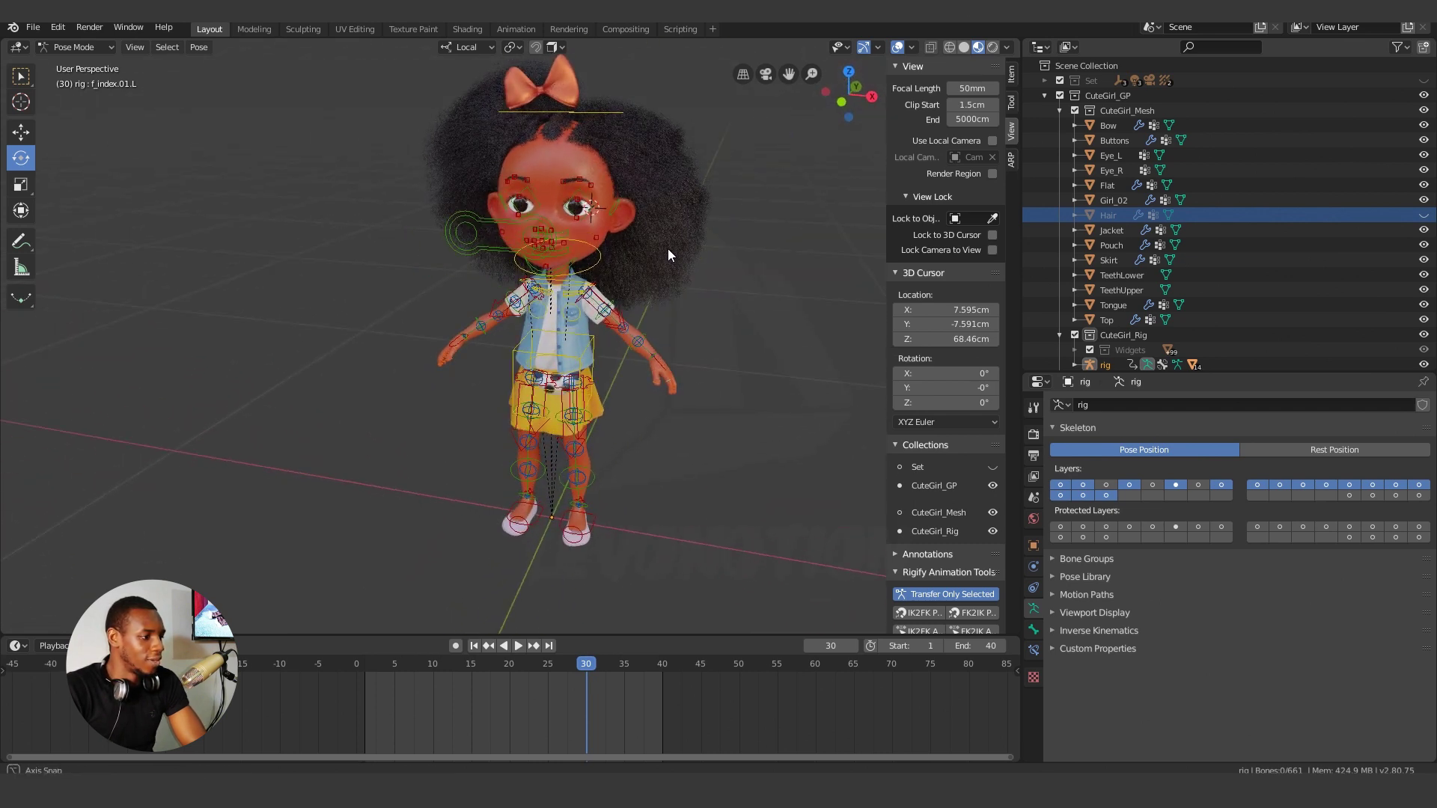
{"action": "middle_click_drag", "start_coordinate": [719, 323], "coordinate": [725, 334]}
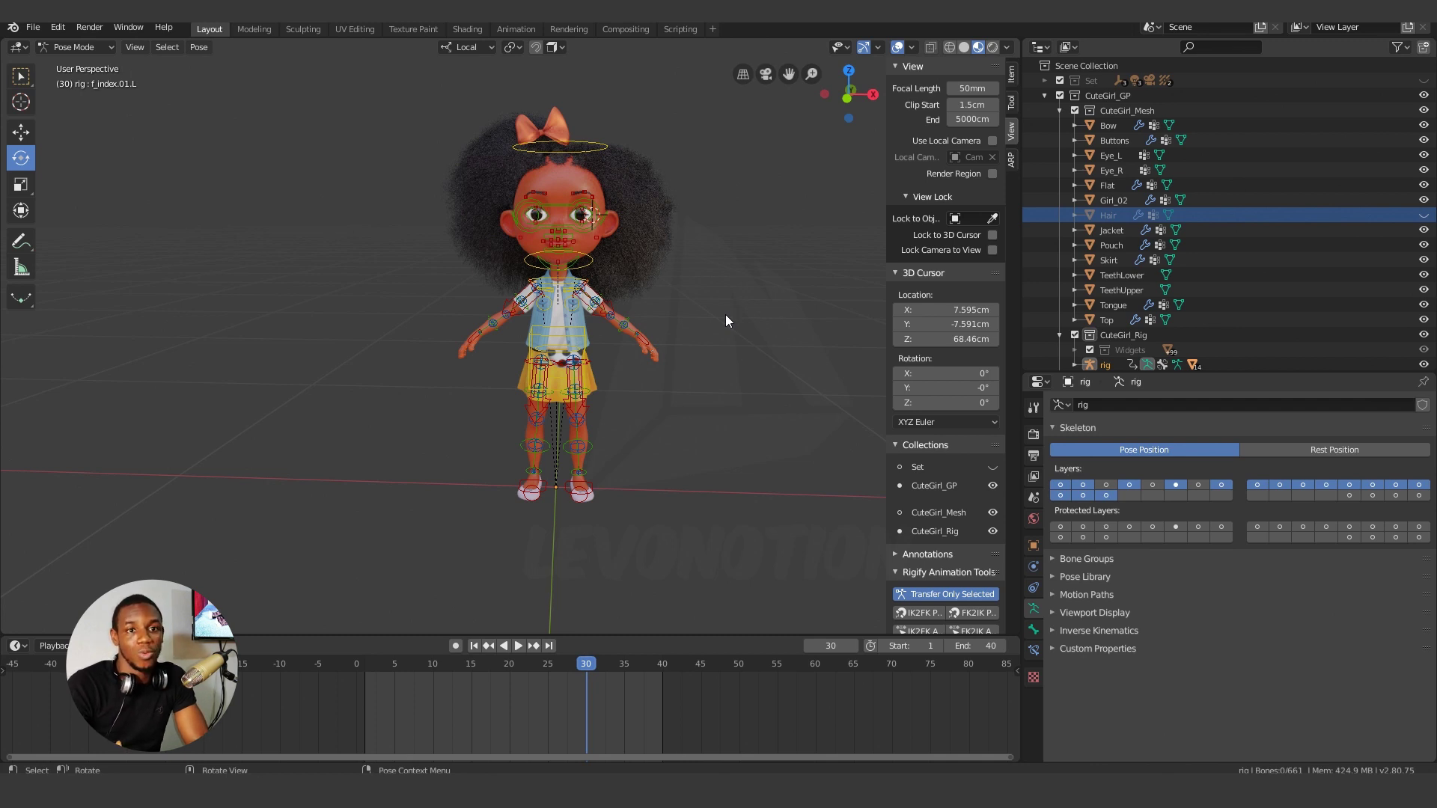
{"action": "left_click", "coordinate": [725, 314]}
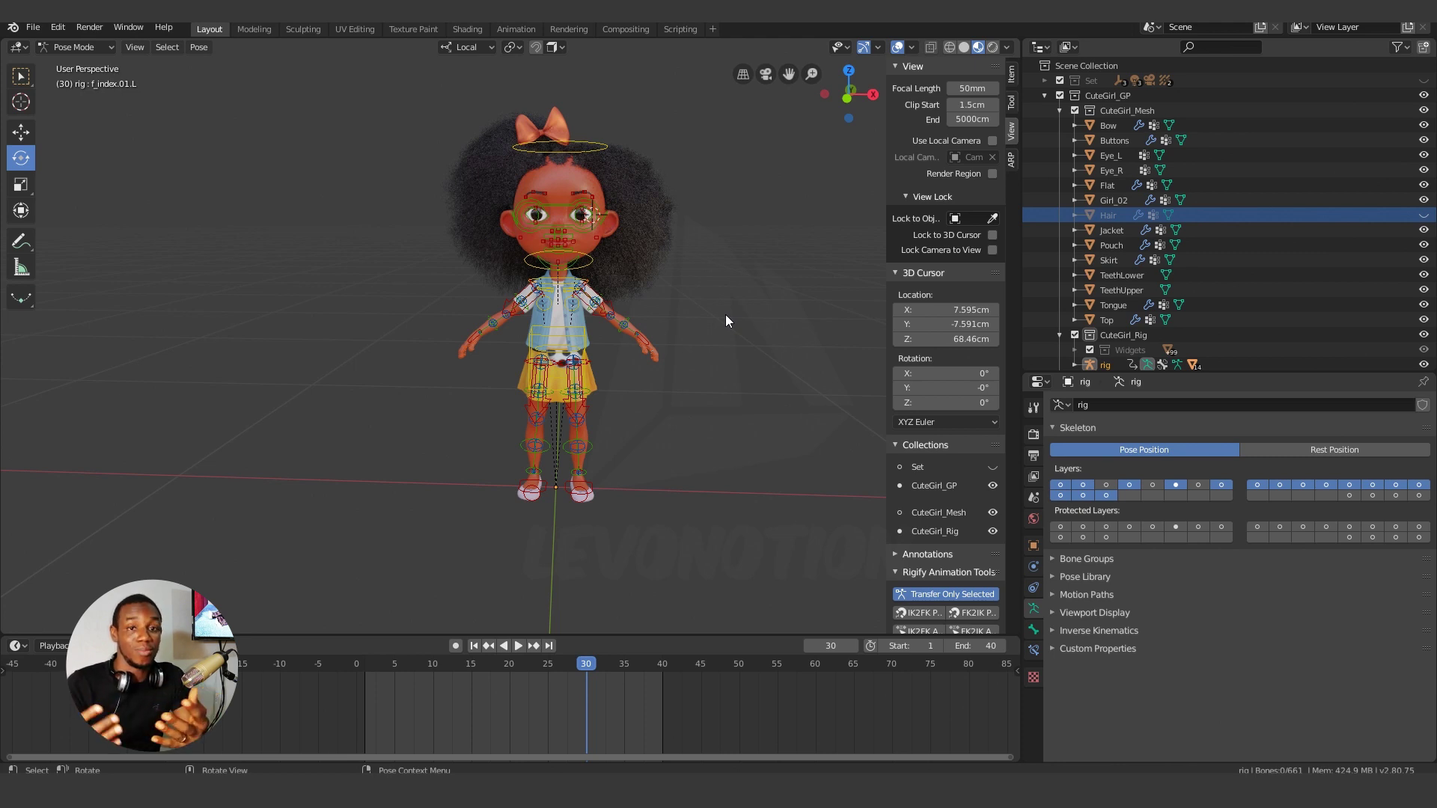
{"action": "left_click", "coordinate": [725, 315]}
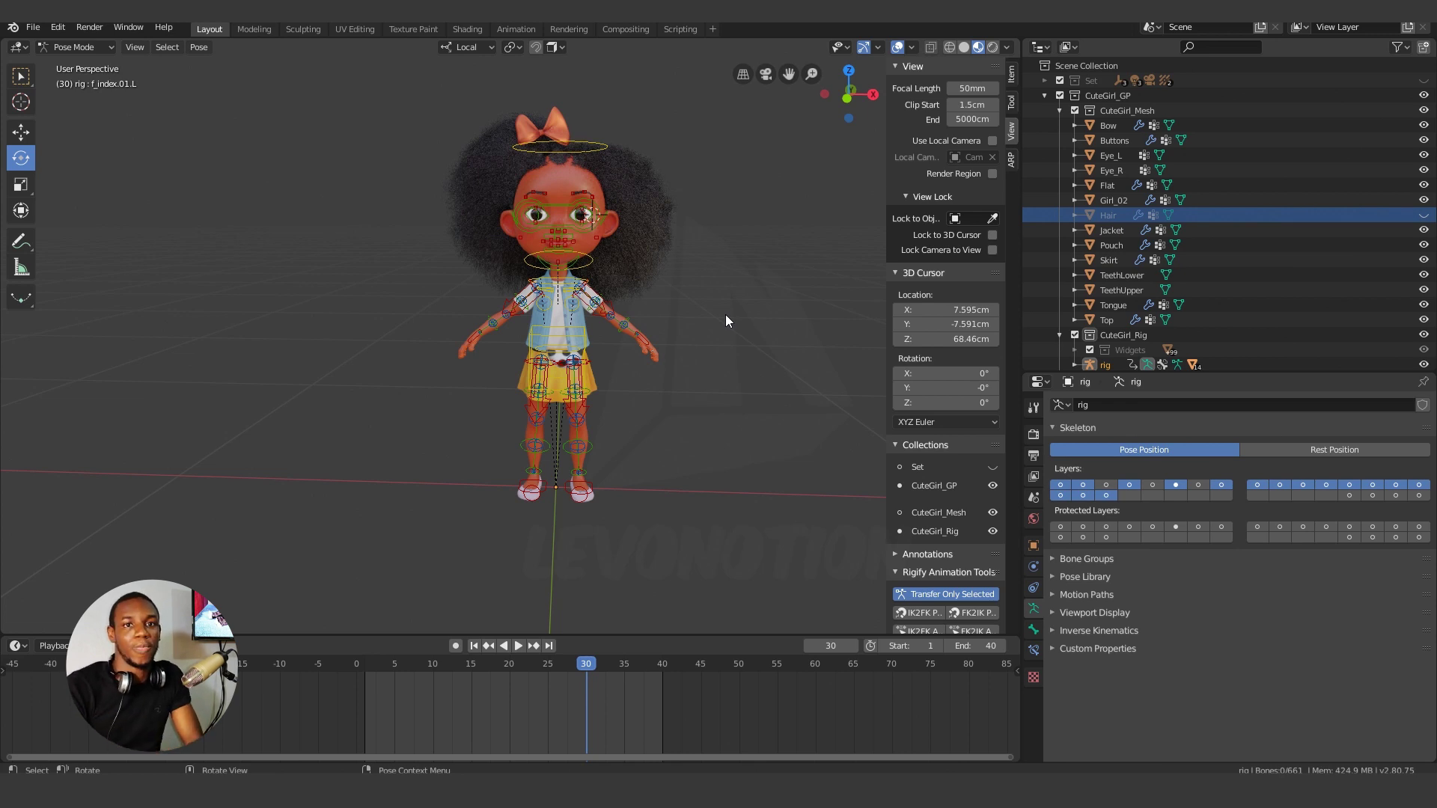
{"action": "left_click", "coordinate": [725, 314]}
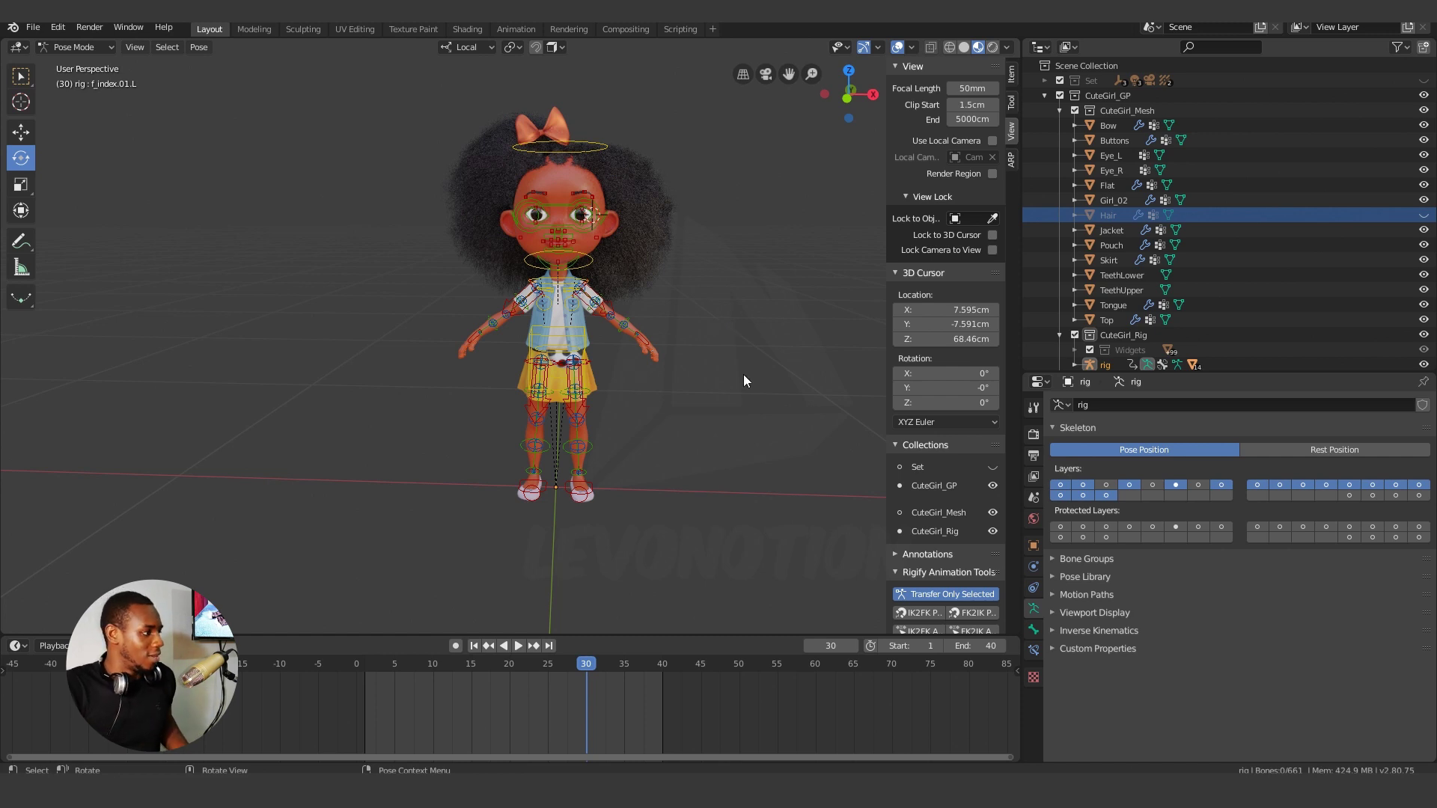
{"action": "mouse_move", "coordinate": [652, 320]}
{"action": "middle_mouse_down"}
{"action": "mouse_move", "coordinate": [597, 348]}
{"action": "mouse_move", "coordinate": [680, 315]}
{"action": "mouse_move", "coordinate": [729, 322]}
{"action": "middle_mouse_up"}
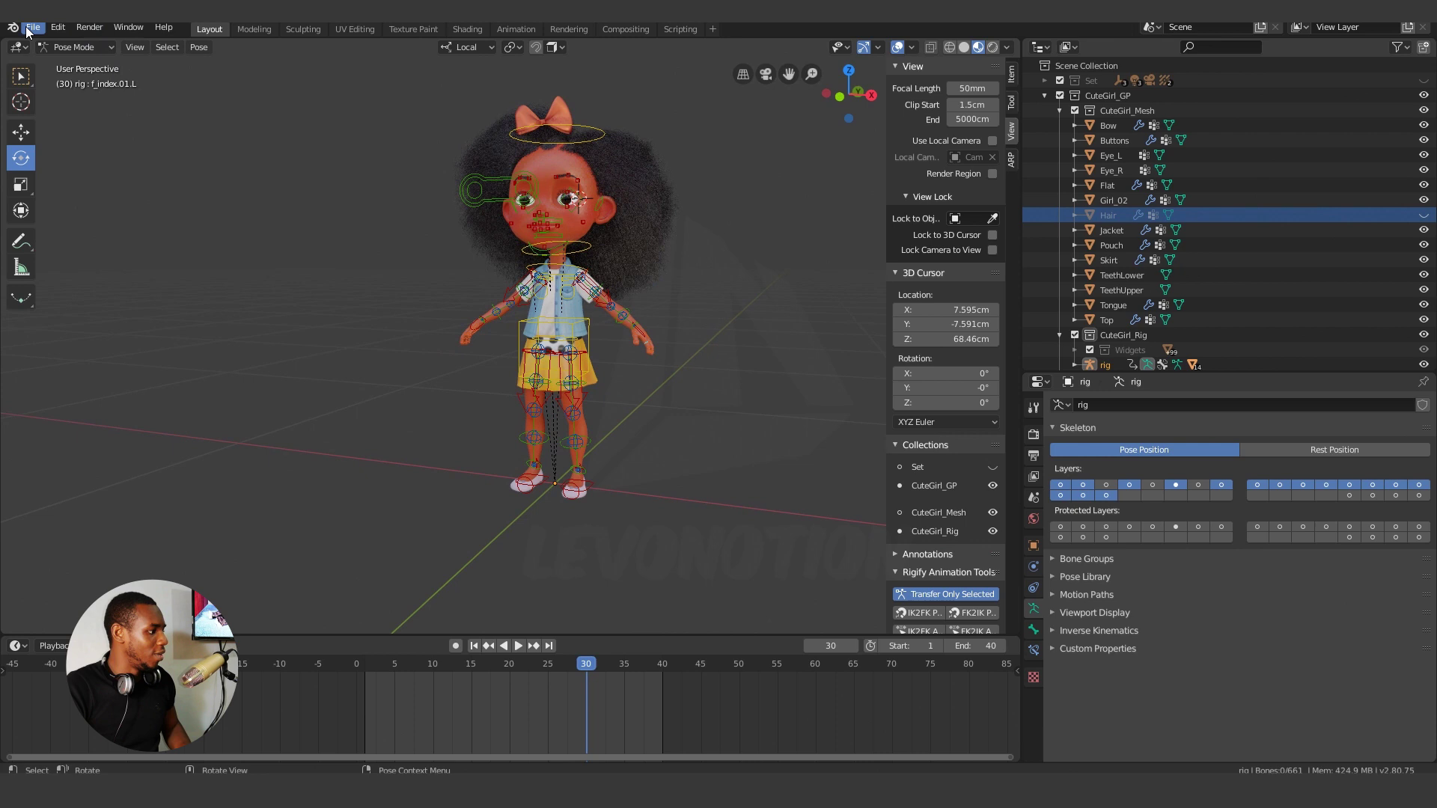
Step: Enable the Animation: Bone Selection Sets add-on from Preferences, searching 'selec', then close Preferences
{"action": "left_click", "coordinate": [57, 27]}
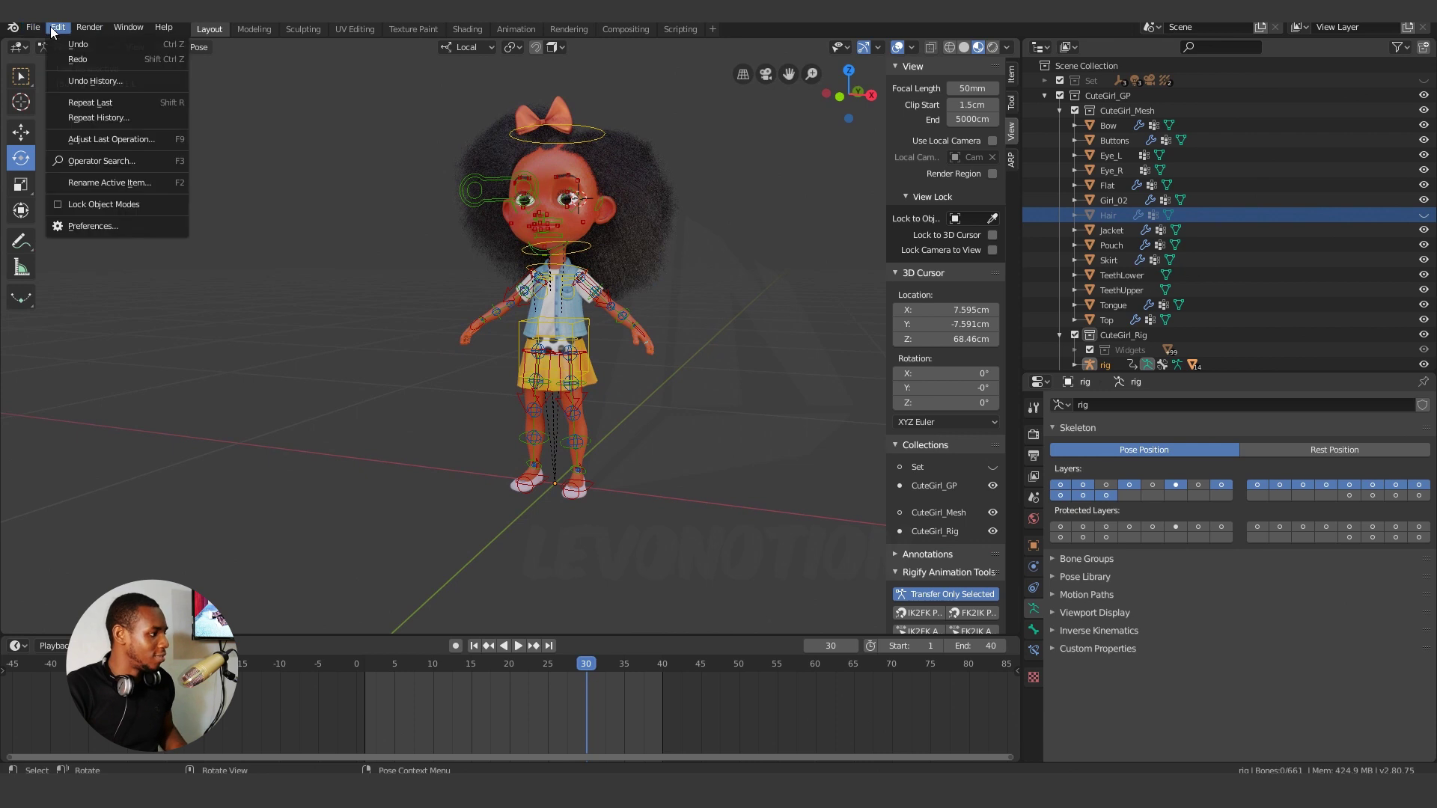
{"action": "left_click", "coordinate": [91, 226]}
{"action": "left_click_drag", "start_coordinate": [257, 45], "coordinate": [608, 88]}
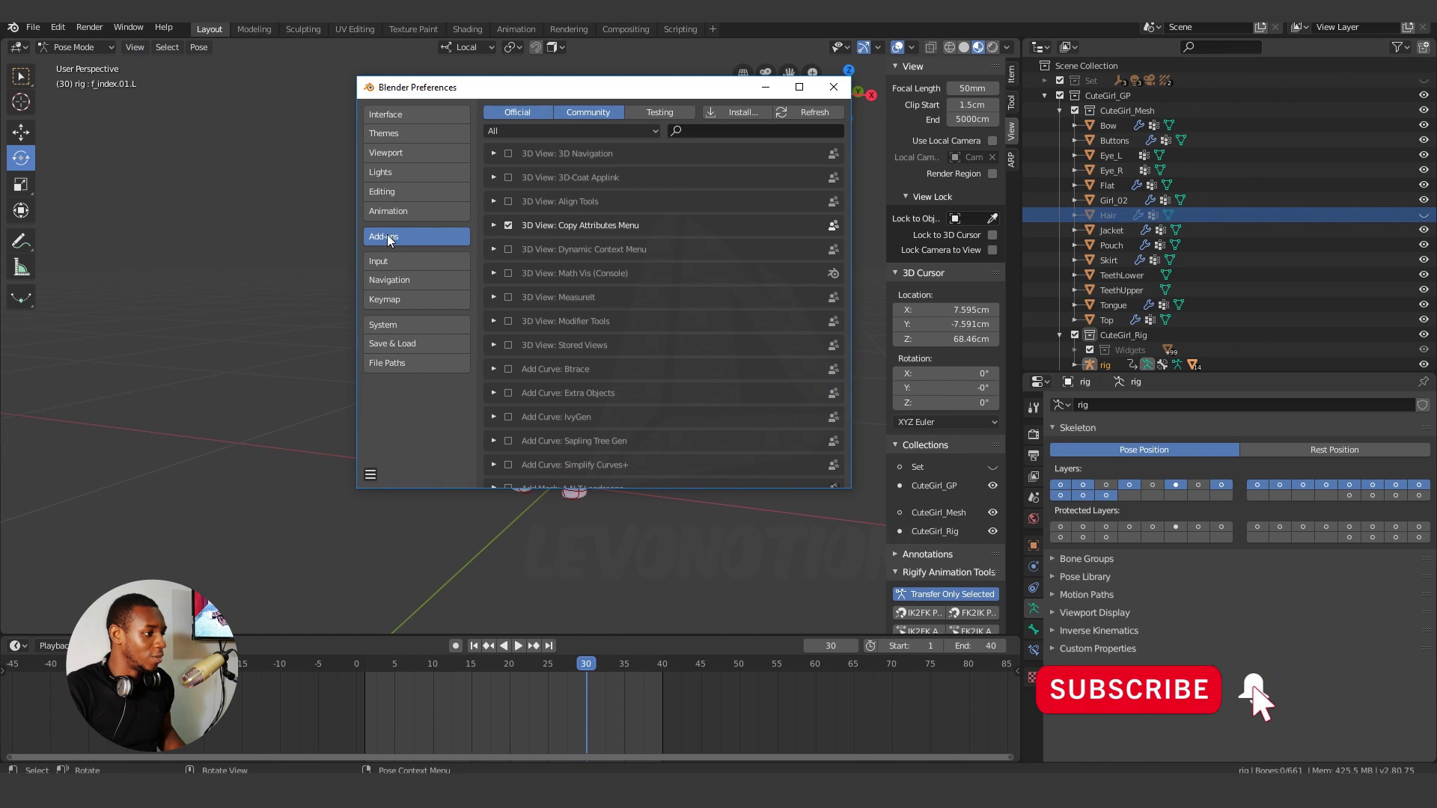
{"action": "left_click", "coordinate": [740, 131]}
{"action": "type", "text": "selec"}
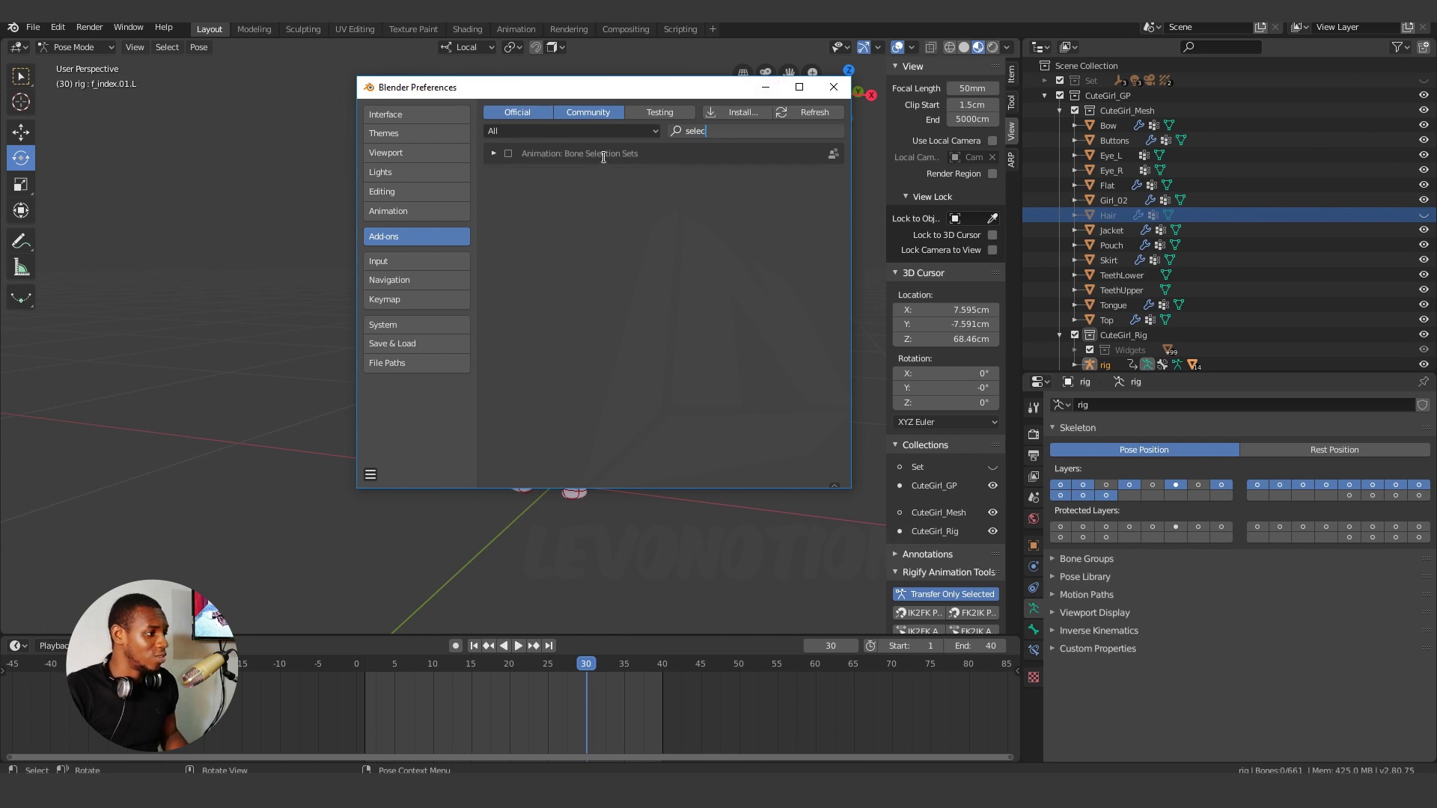
{"action": "left_click", "coordinate": [508, 154]}
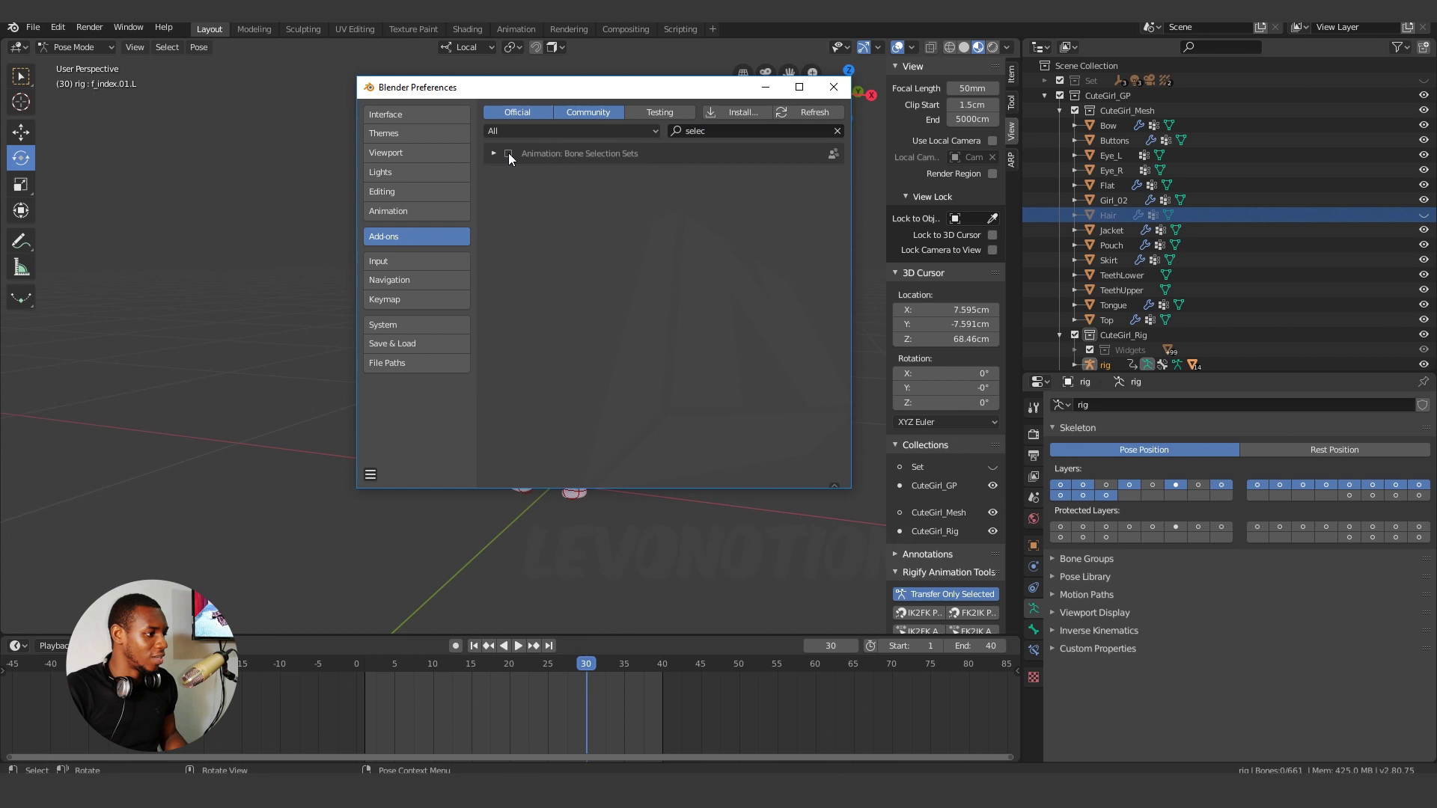
{"action": "left_click", "coordinate": [509, 152]}
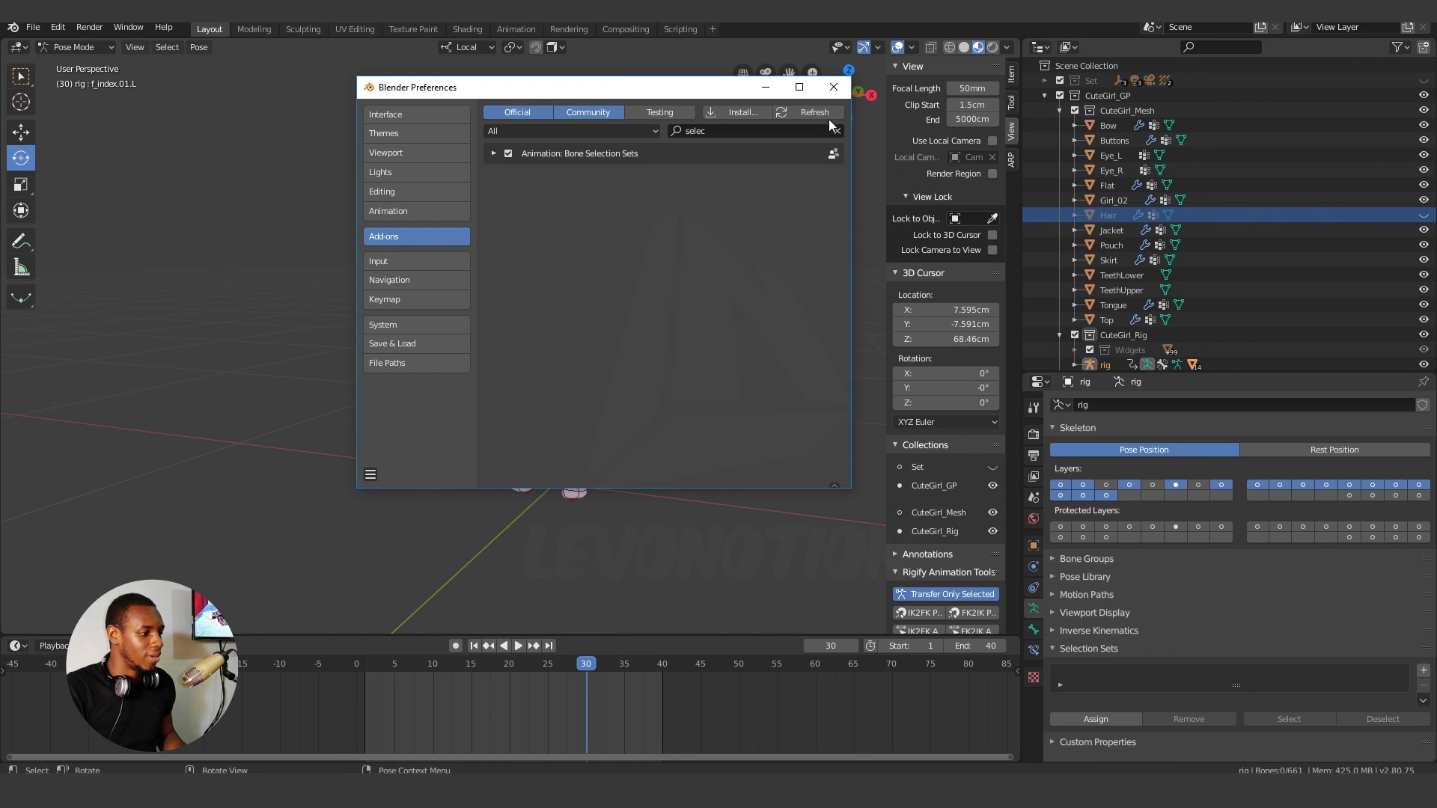
{"action": "left_click", "coordinate": [834, 87]}
{"action": "scroll", "coordinate": [686, 339], "scroll_direction": "up", "scroll_amount": 2}
{"action": "scroll", "coordinate": [718, 343], "scroll_direction": "up", "scroll_amount": 2}
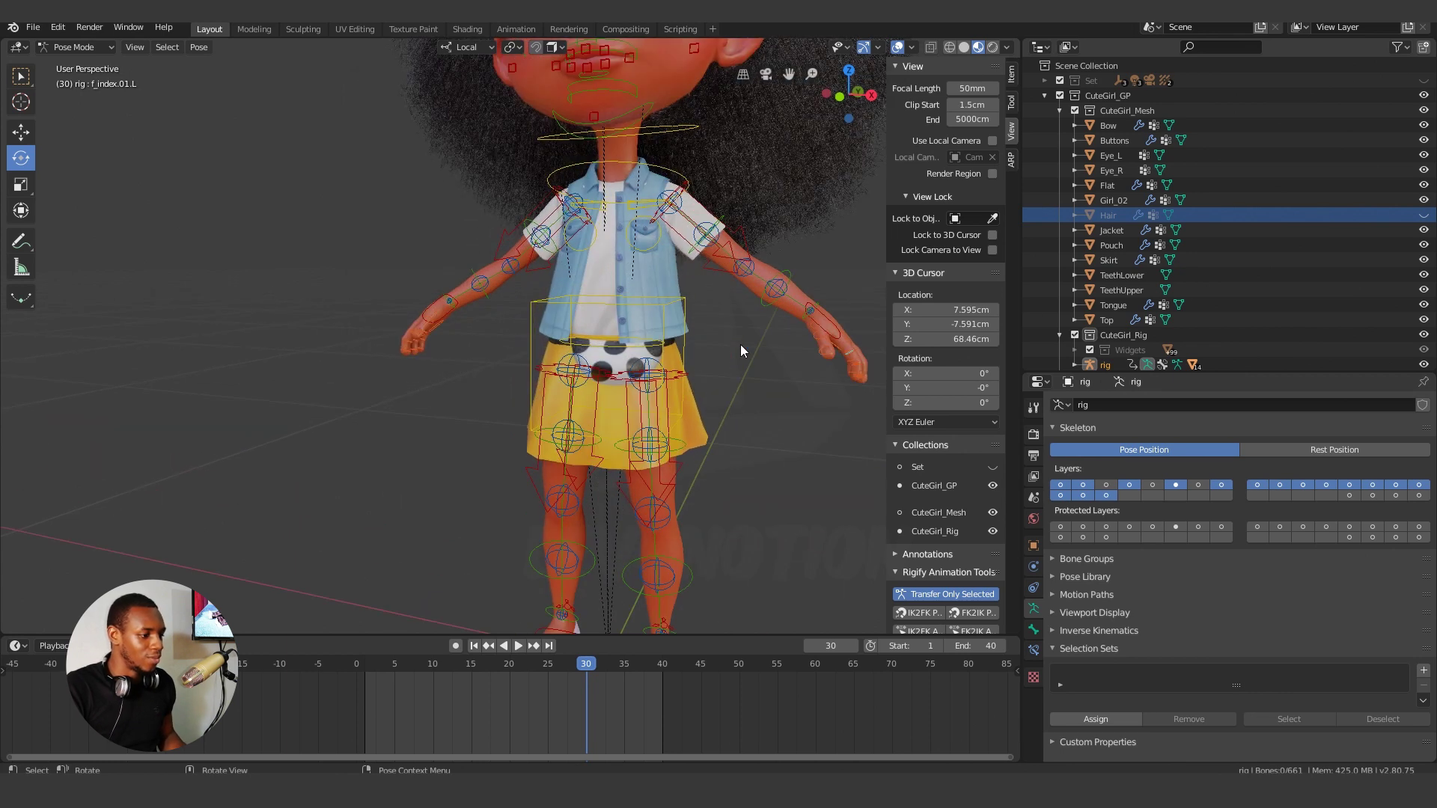
Step: Select the thumb.02.L and thumb.01.L controls on the left hand, switching to the Move tool
{"action": "middle_click_drag", "start_coordinate": [759, 347], "coordinate": [698, 371]}
{"action": "scroll", "coordinate": [810, 426], "scroll_direction": "up", "scroll_amount": 2}
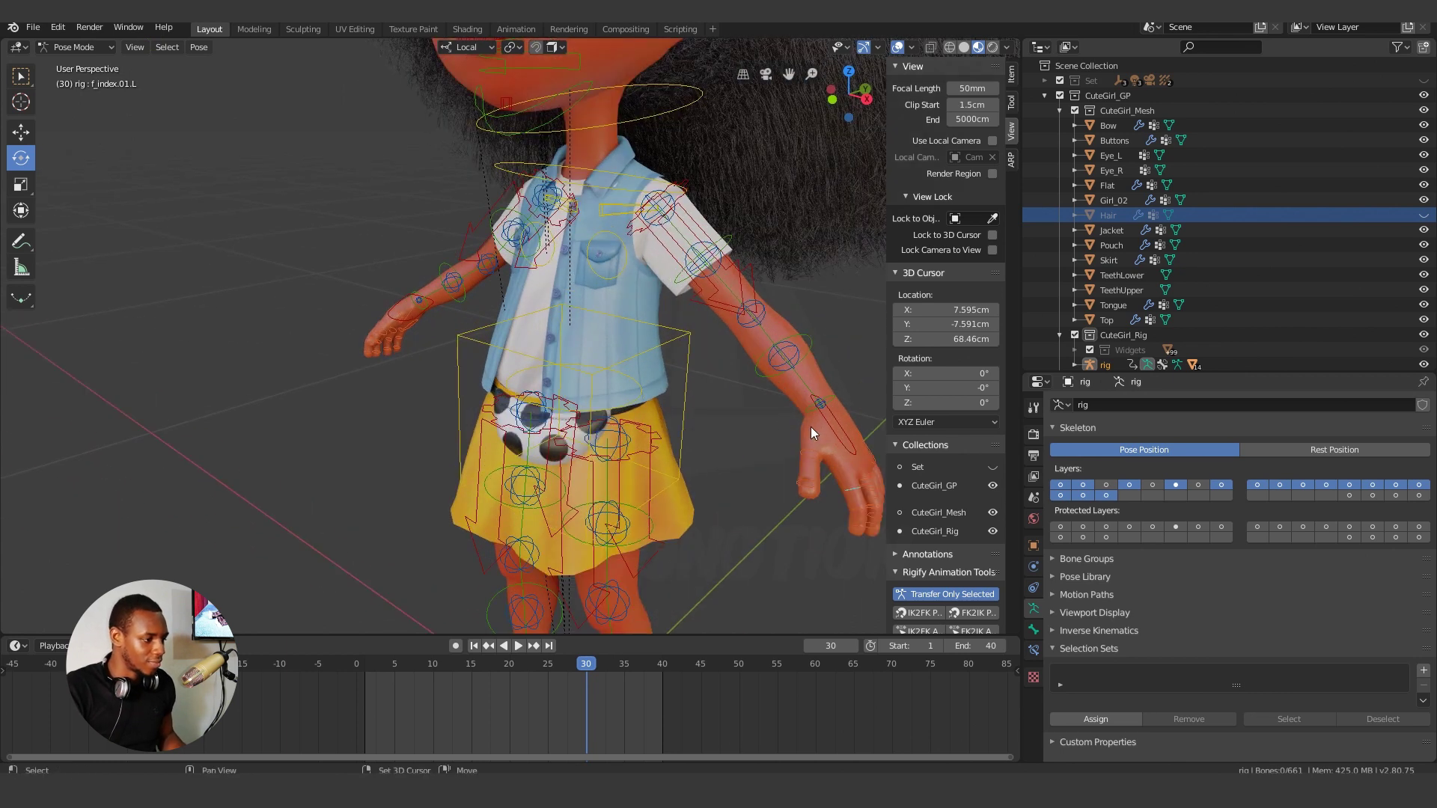
{"action": "middle_click_drag", "start_coordinate": [811, 427], "coordinate": [662, 362]}
{"action": "middle_click_drag", "start_coordinate": [749, 409], "coordinate": [713, 408]}
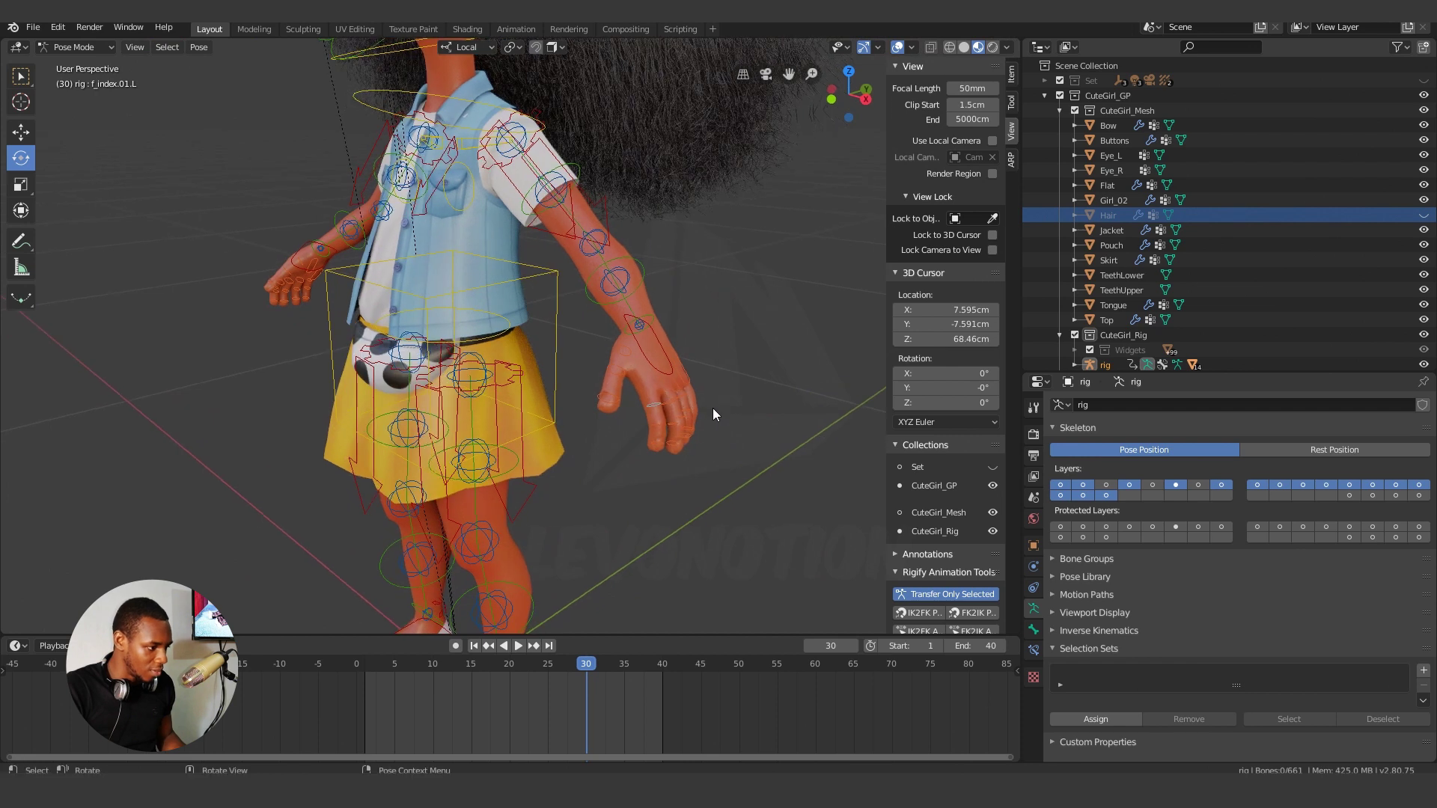
{"action": "left_click", "coordinate": [621, 372]}
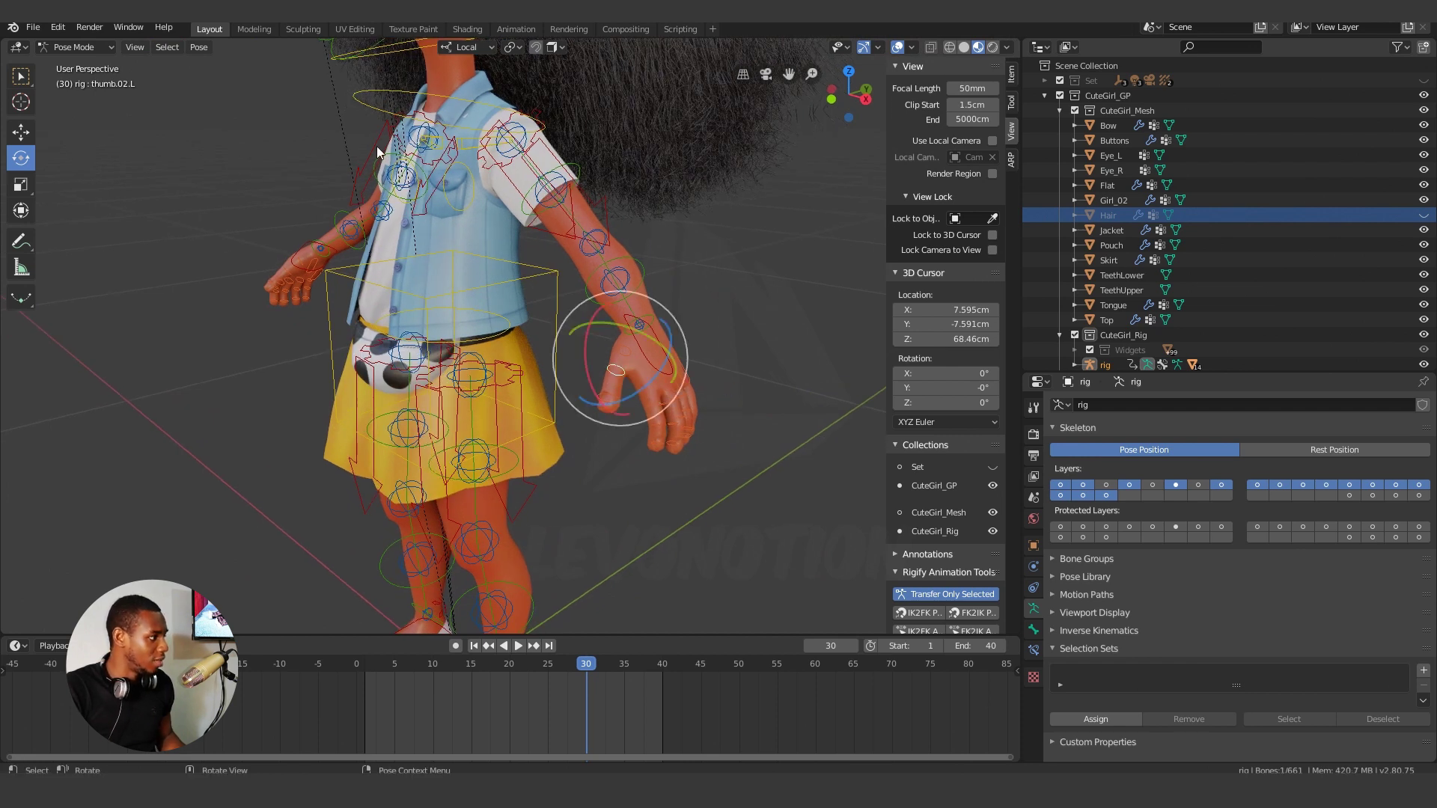
{"action": "left_click", "coordinate": [27, 143]}
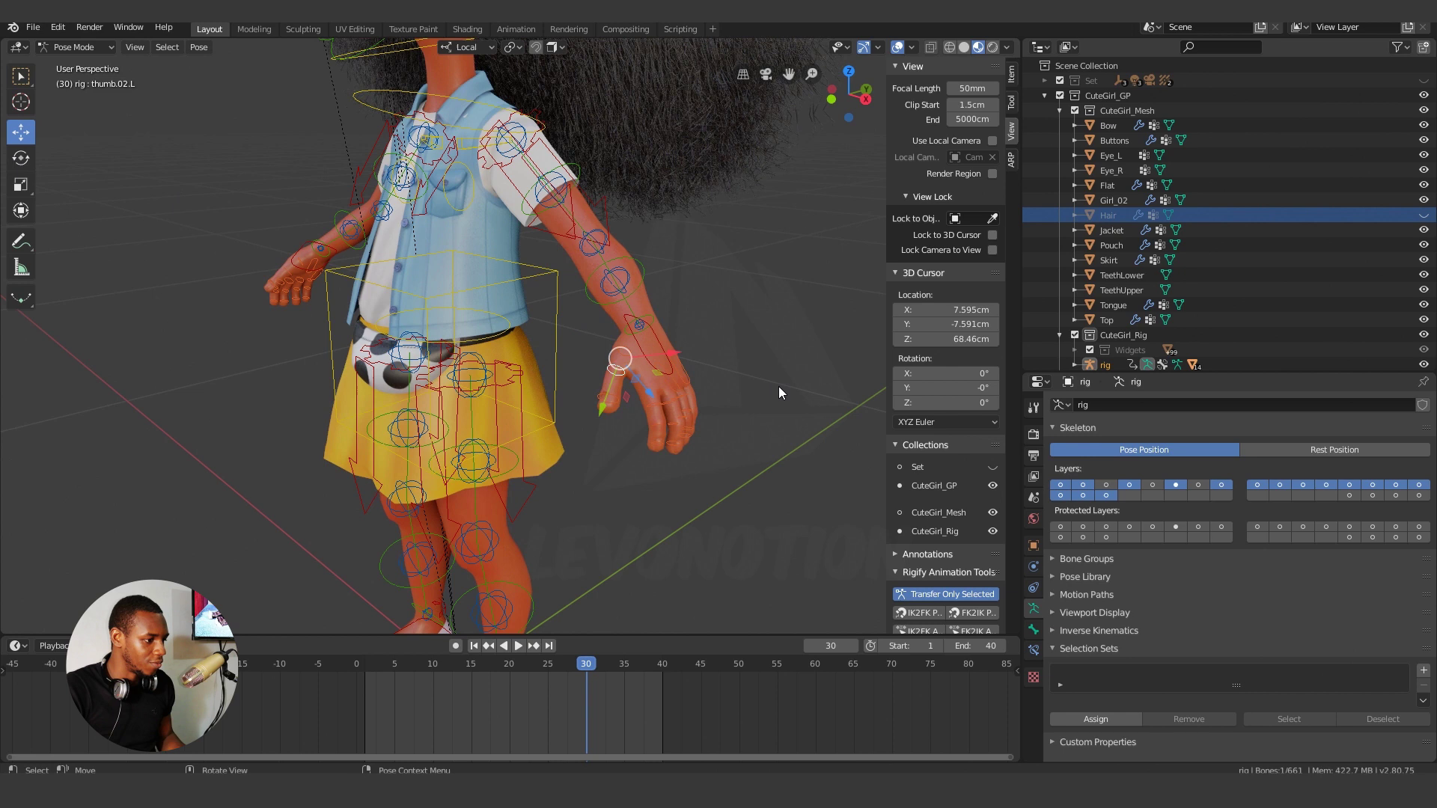
{"action": "scroll", "coordinate": [703, 392], "scroll_direction": "up", "scroll_amount": 4}
{"action": "mouse_move", "coordinate": [709, 401]}
{"action": "middle_mouse_down"}
{"action": "mouse_move", "coordinate": [637, 370]}
{"action": "mouse_move", "coordinate": [639, 351]}
{"action": "middle_mouse_up"}
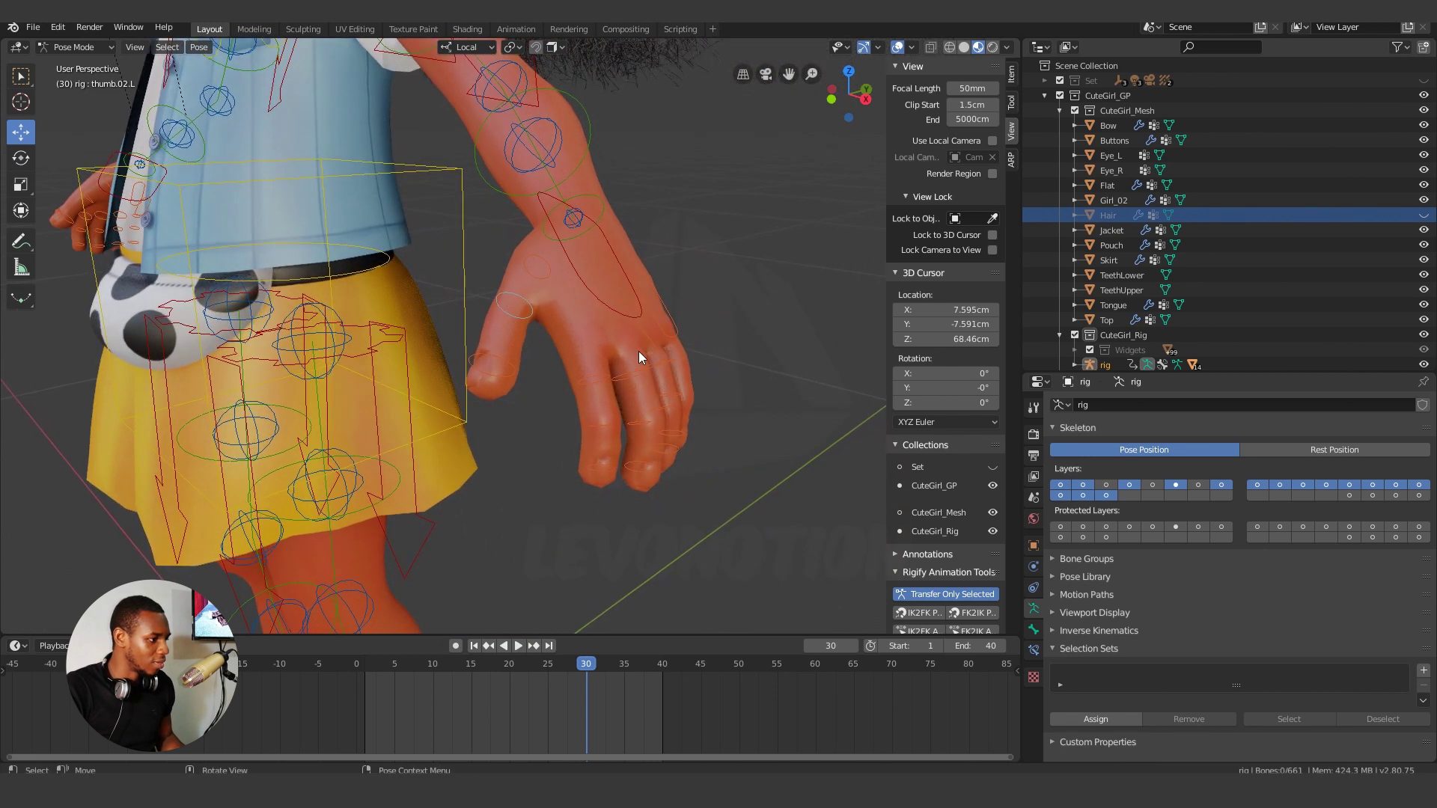
{"action": "left_click", "coordinate": [545, 264]}
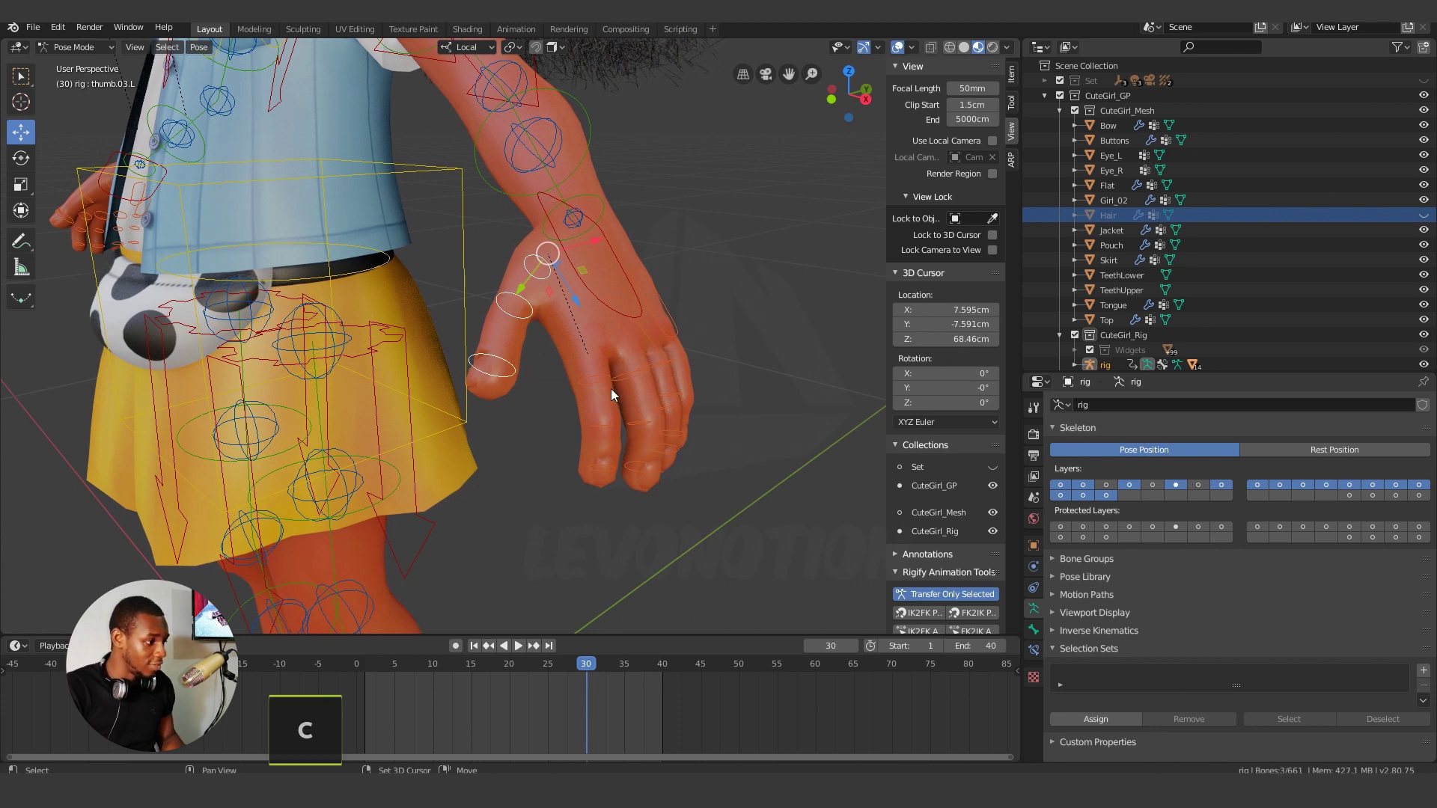
Step: Circle-select the left-hand finger controls, then Shift-click the palm control to make it active
{"action": "key", "text": "c"}
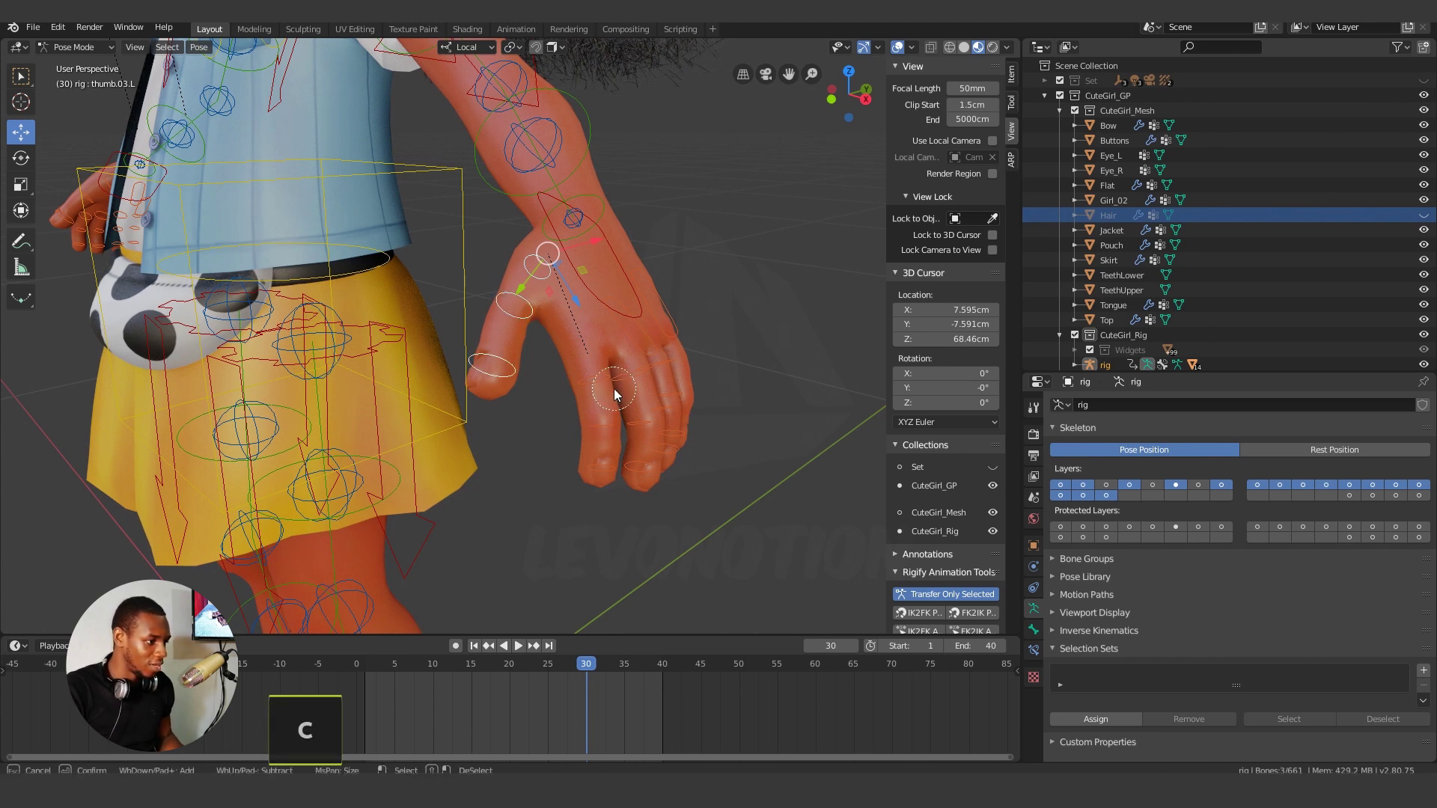
{"action": "scroll", "coordinate": [755, 314], "scroll_direction": "down", "scroll_amount": 5}
{"action": "scroll", "coordinate": [759, 312], "scroll_direction": "up", "scroll_amount": 4}
{"action": "scroll", "coordinate": [764, 311], "scroll_direction": "down", "scroll_amount": 2}
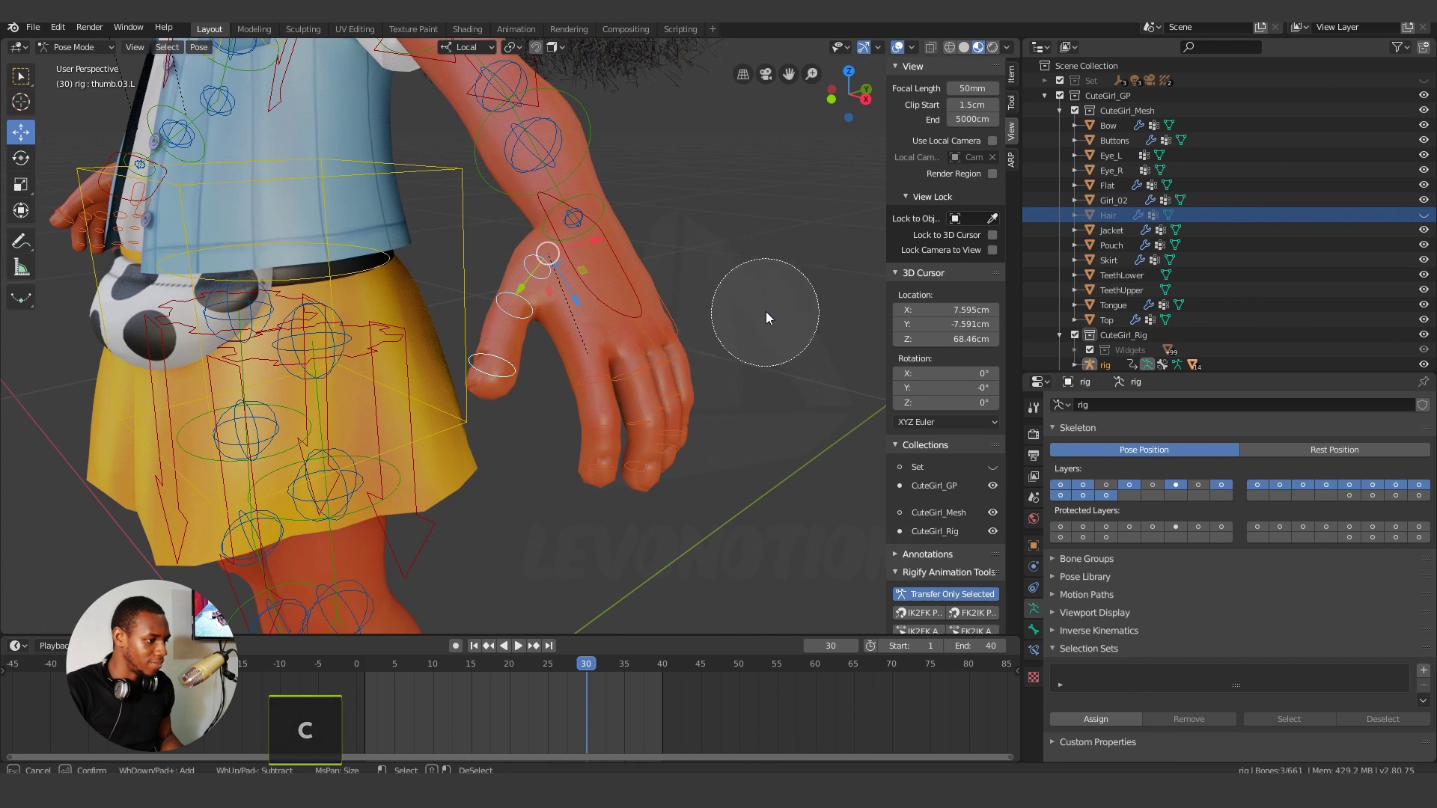
{"action": "scroll", "coordinate": [767, 314], "scroll_direction": "up", "scroll_amount": 1}
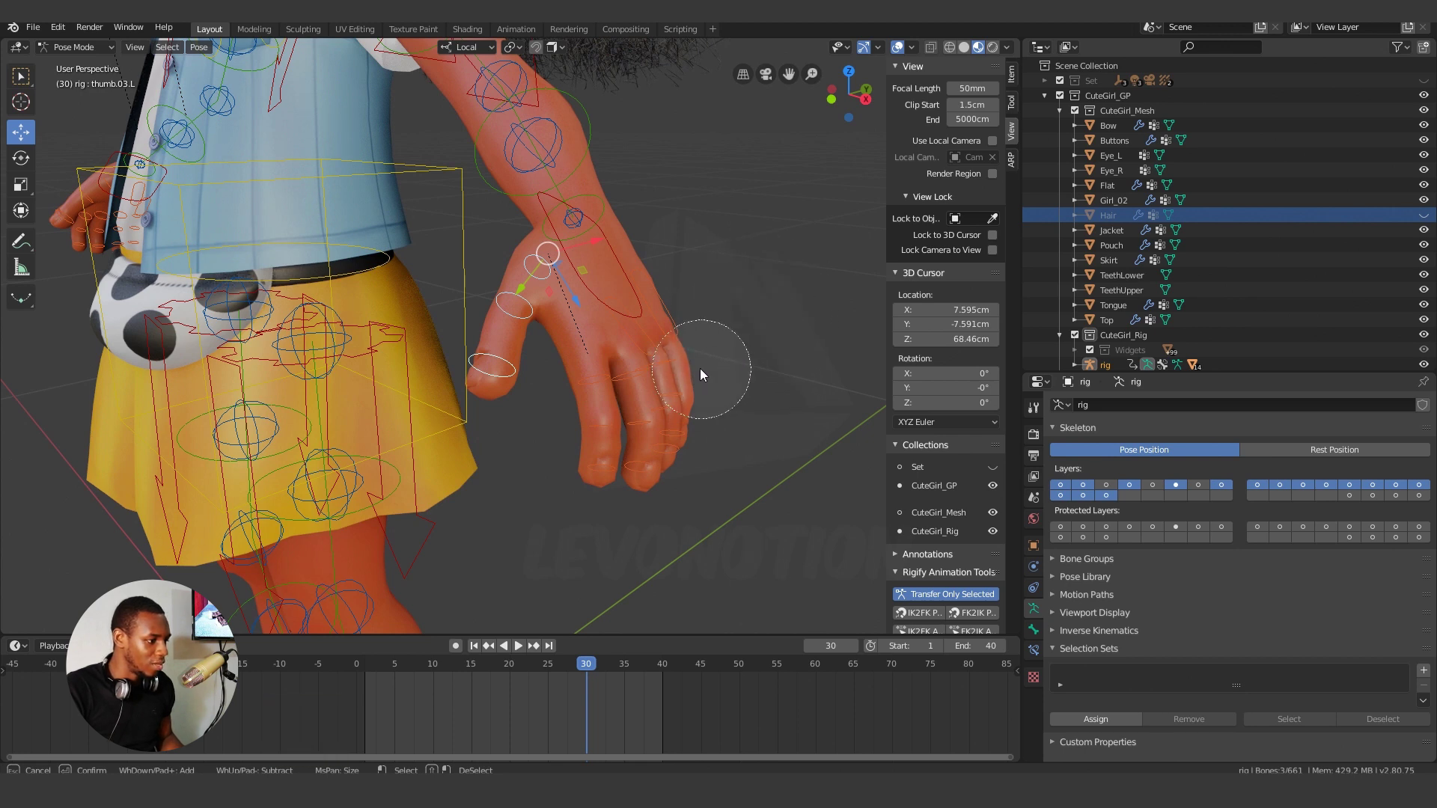
{"action": "left_click_drag", "start_coordinate": [616, 405], "coordinate": [587, 402]}
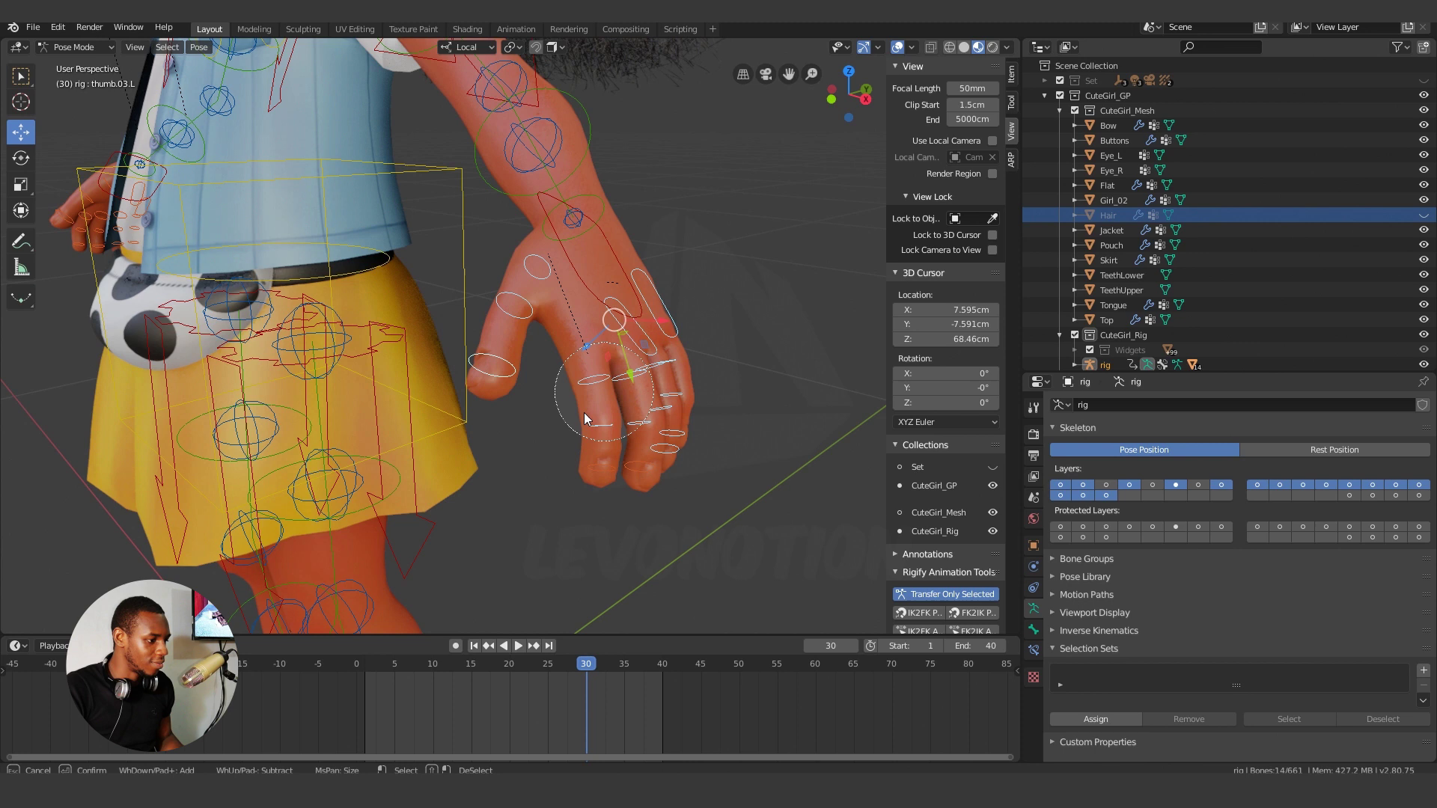
{"action": "left_click_drag", "start_coordinate": [659, 438], "coordinate": [686, 362]}
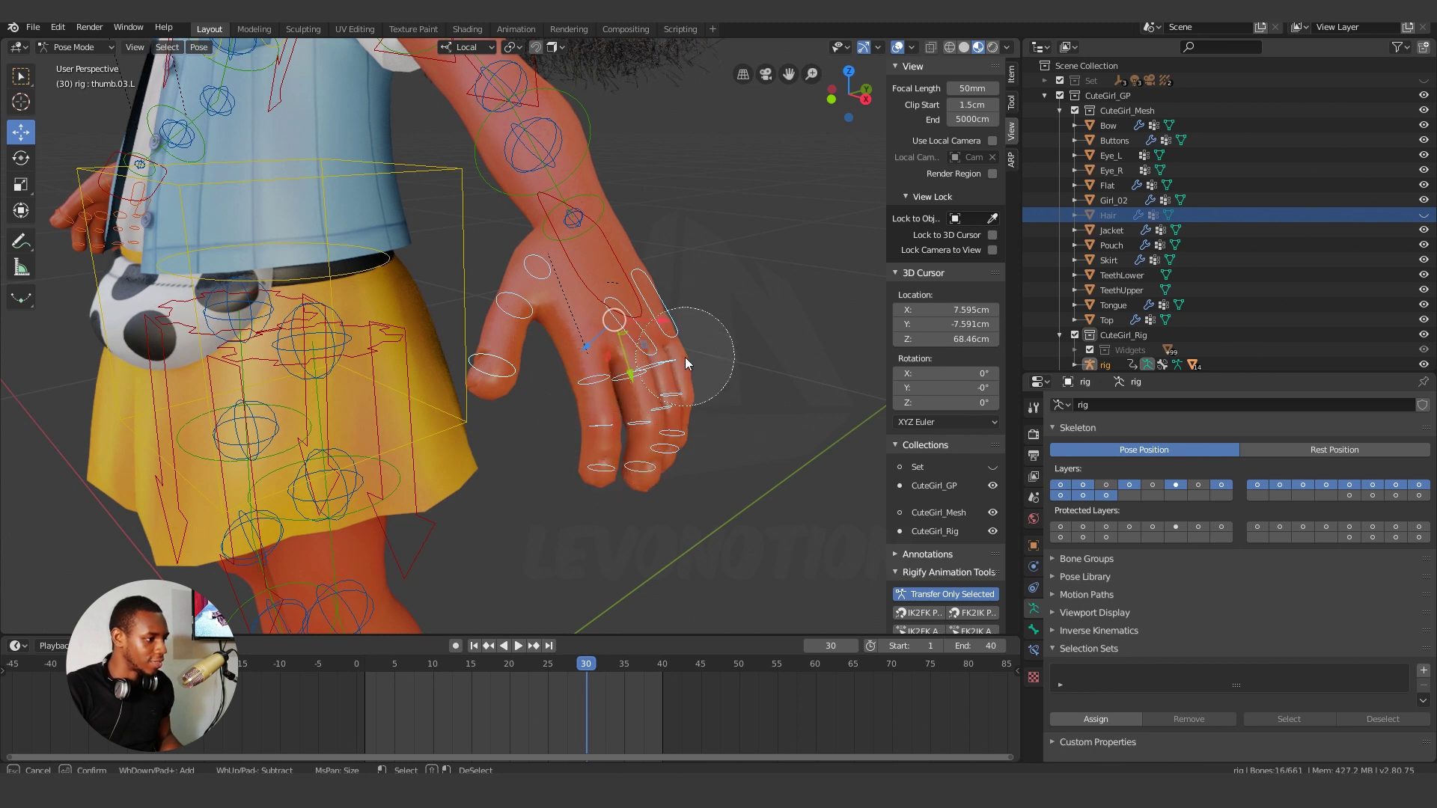
{"action": "right_click", "coordinate": [695, 361]}
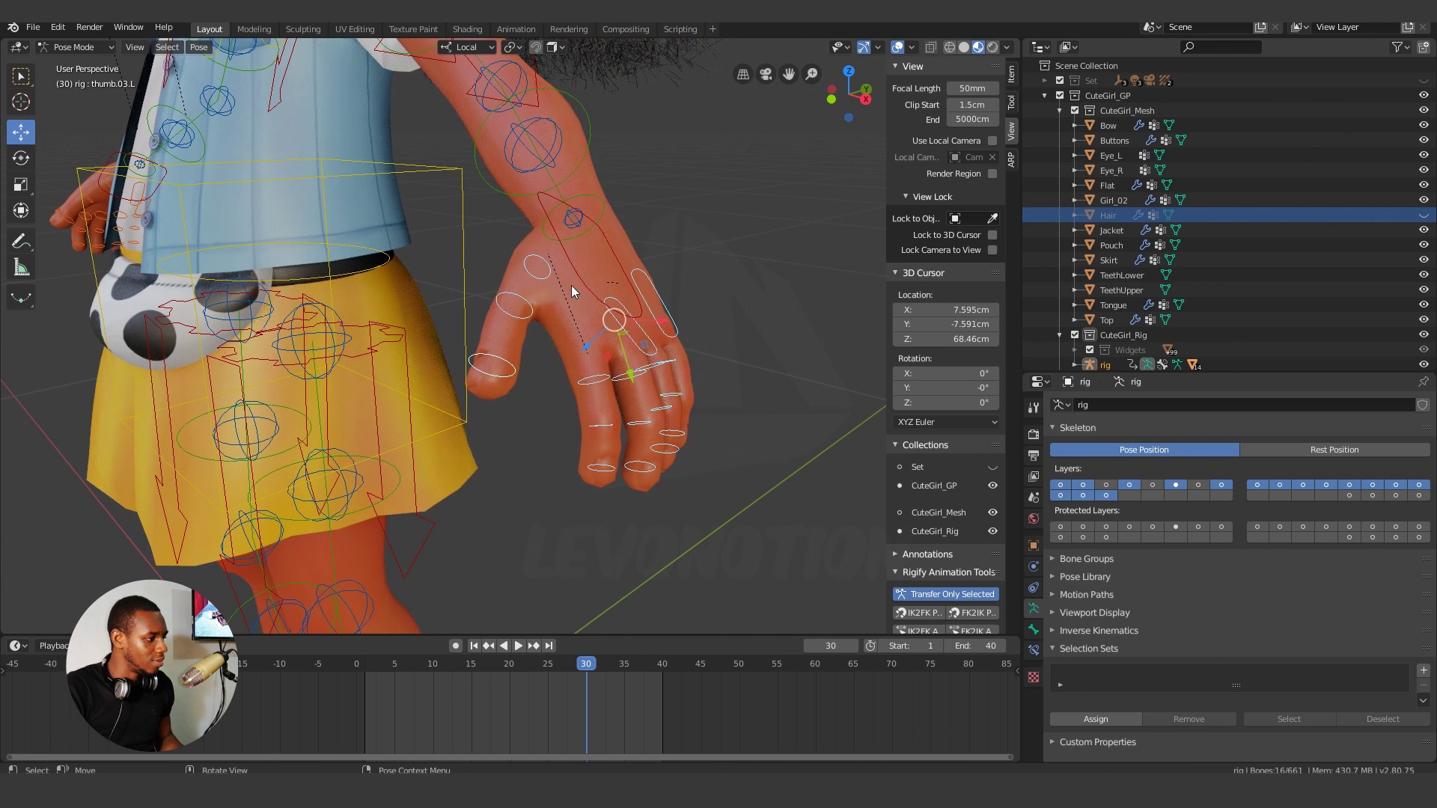
{"action": "middle_click_drag", "start_coordinate": [771, 421], "coordinate": [731, 410]}
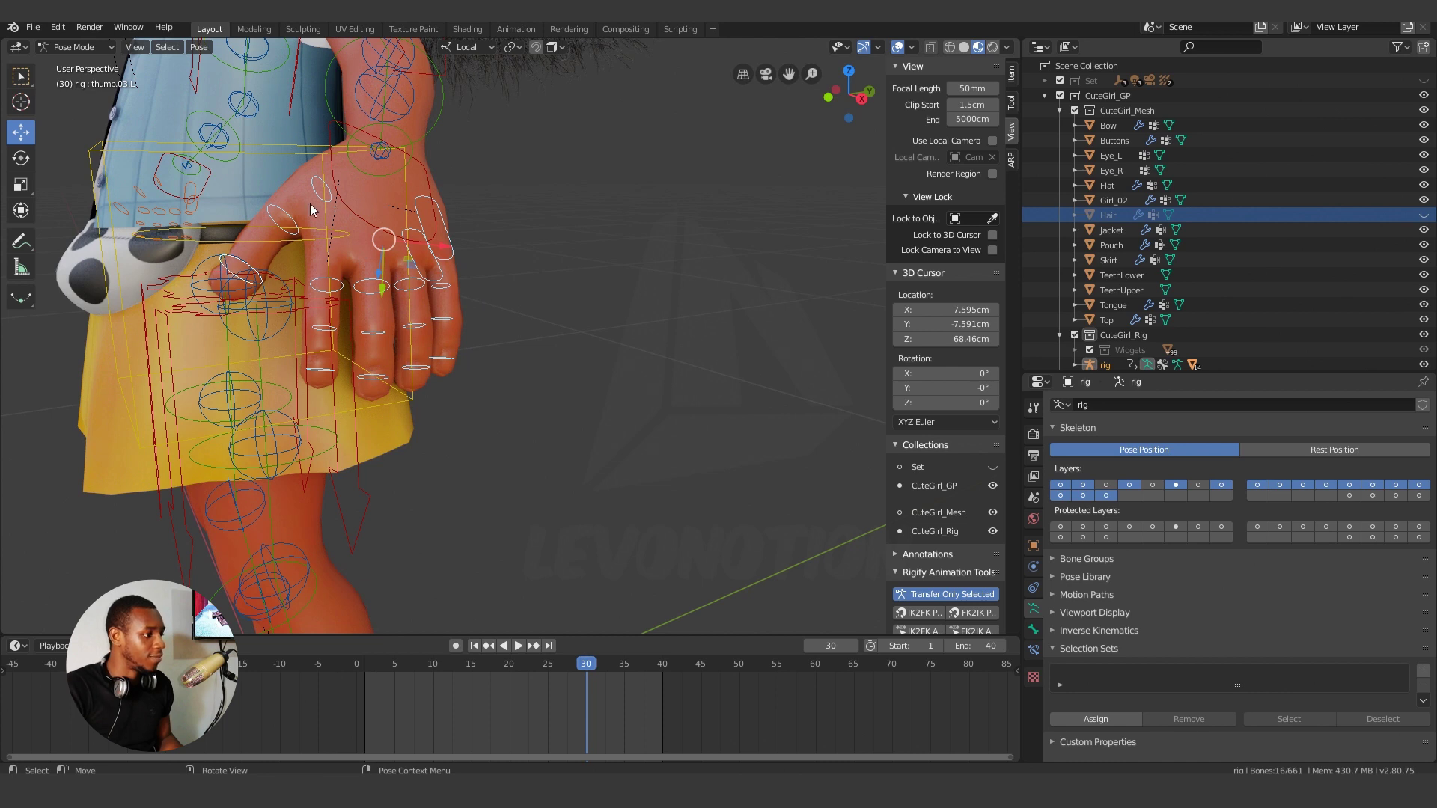
{"action": "middle_click_drag", "start_coordinate": [494, 295], "coordinate": [531, 303]}
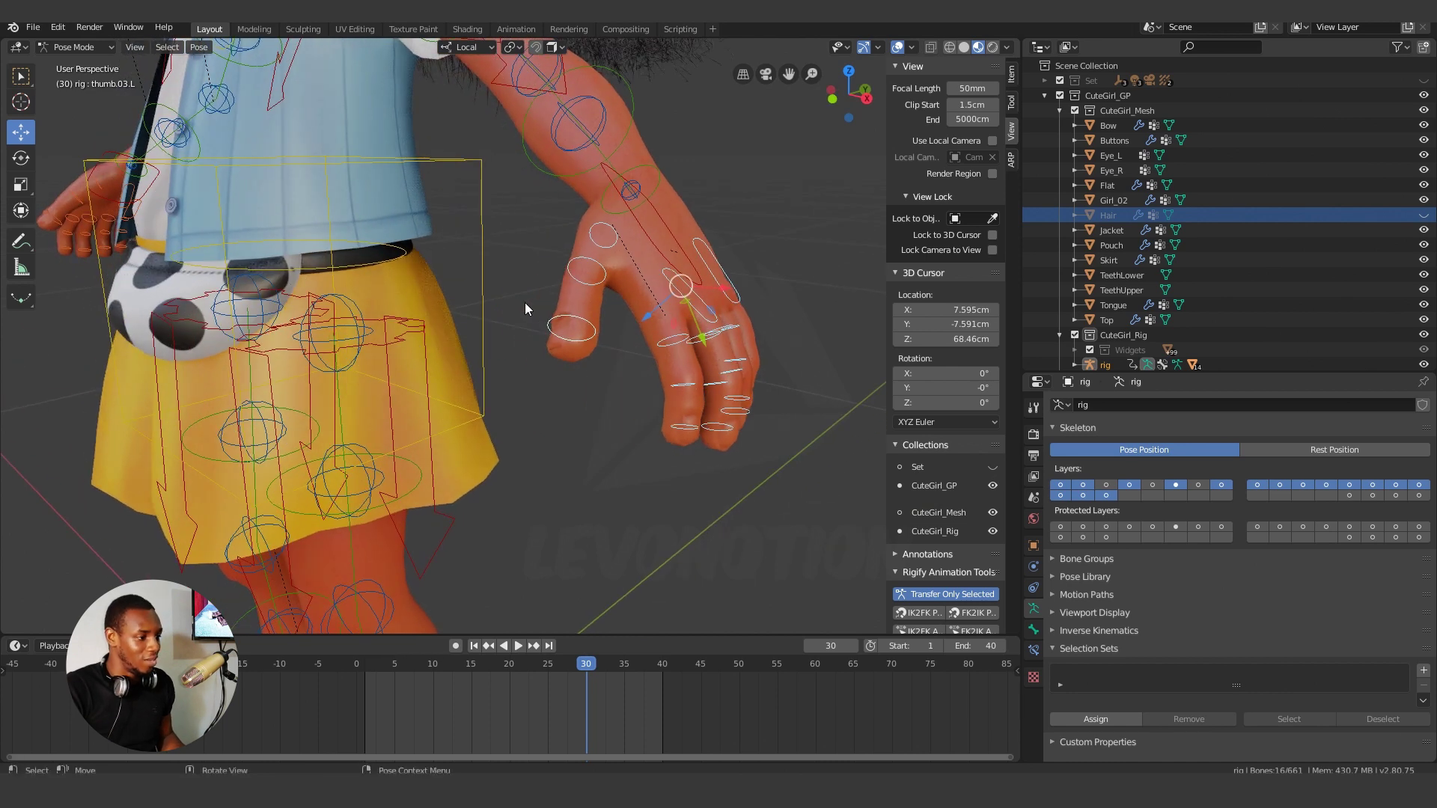
{"action": "left_click", "coordinate": [699, 239], "text": "shift"}
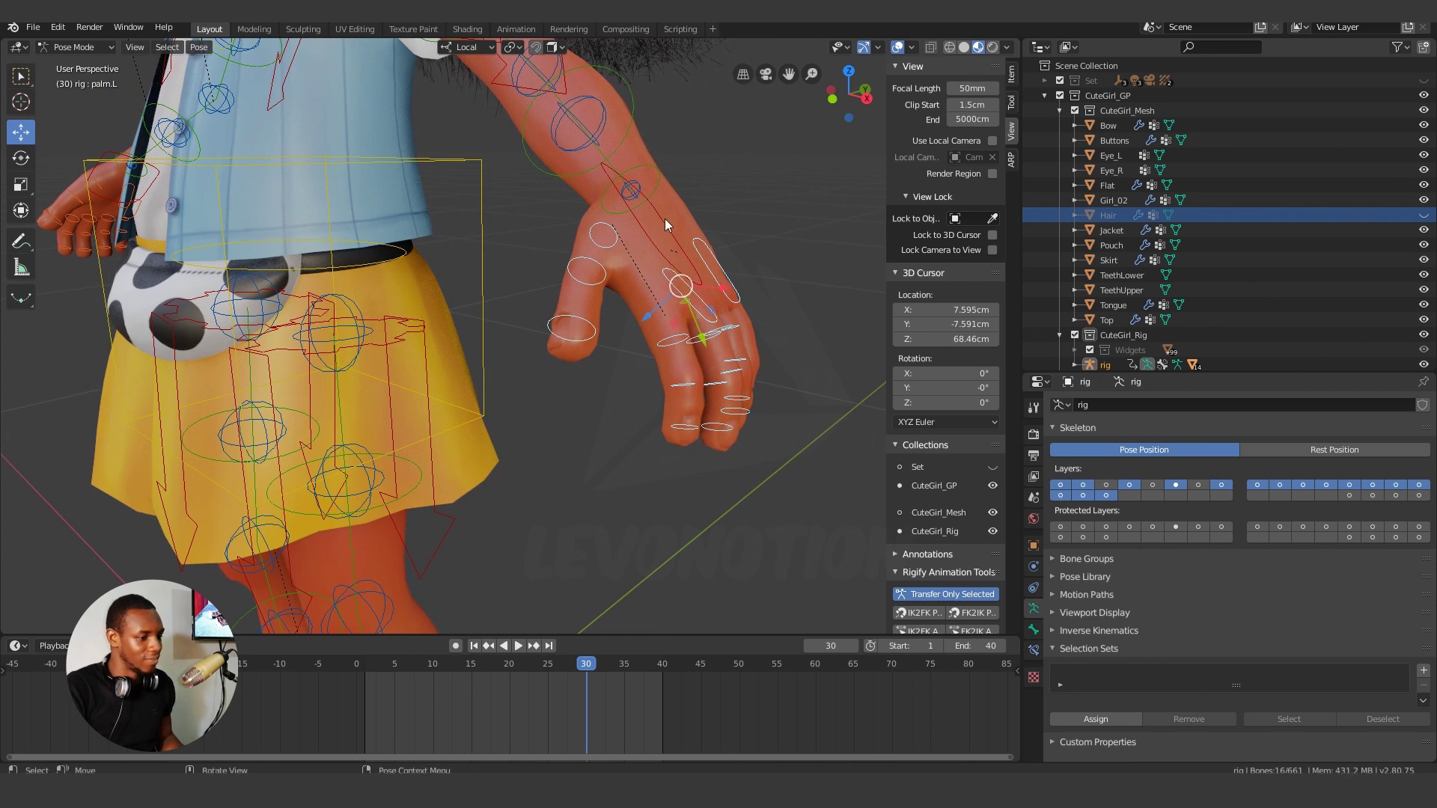
{"action": "middle_click_drag", "start_coordinate": [666, 219], "coordinate": [635, 215], "text": "shift"}
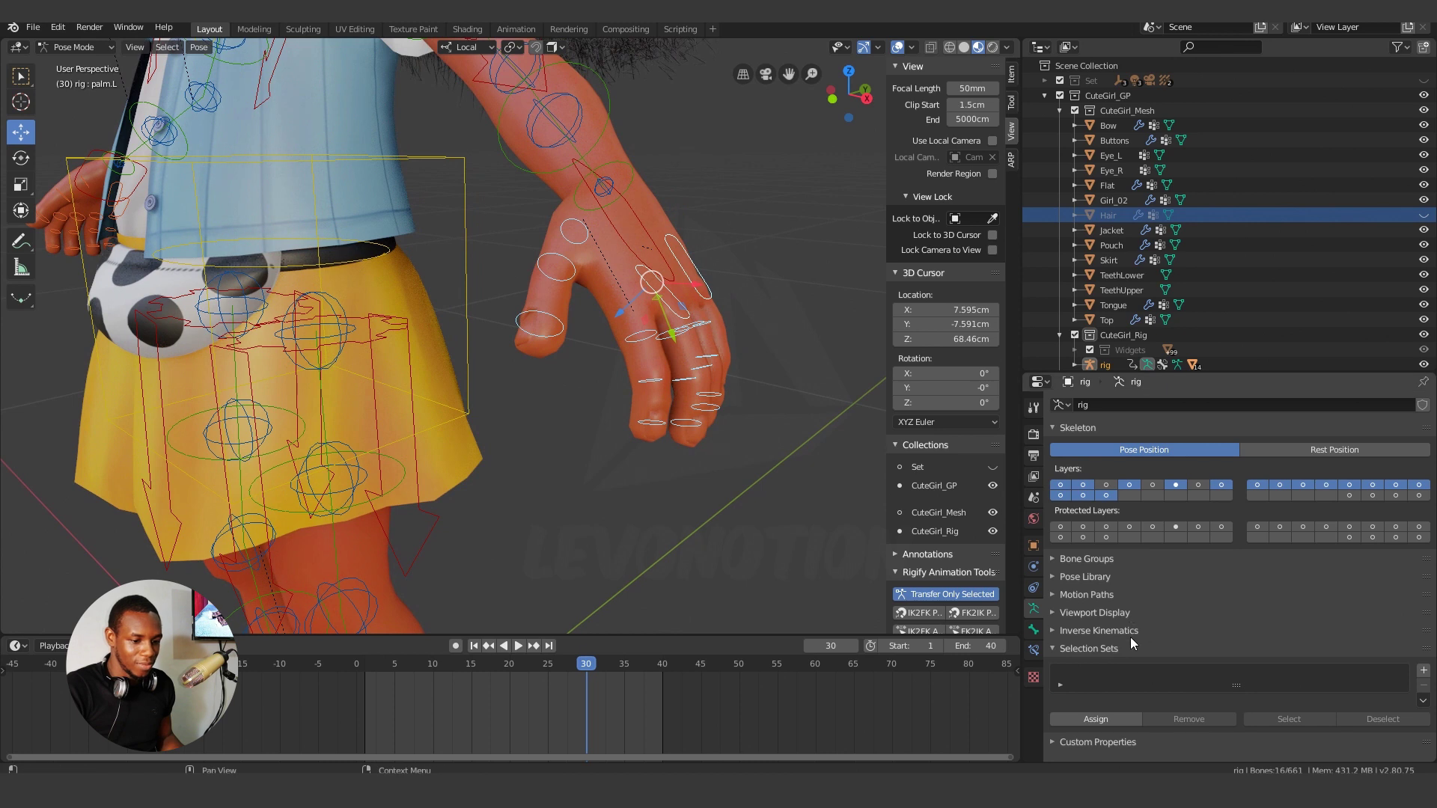
Step: Add a new selection set, name it 'Fingers', and assign the selected finger controls
{"action": "left_click", "coordinate": [1423, 671]}
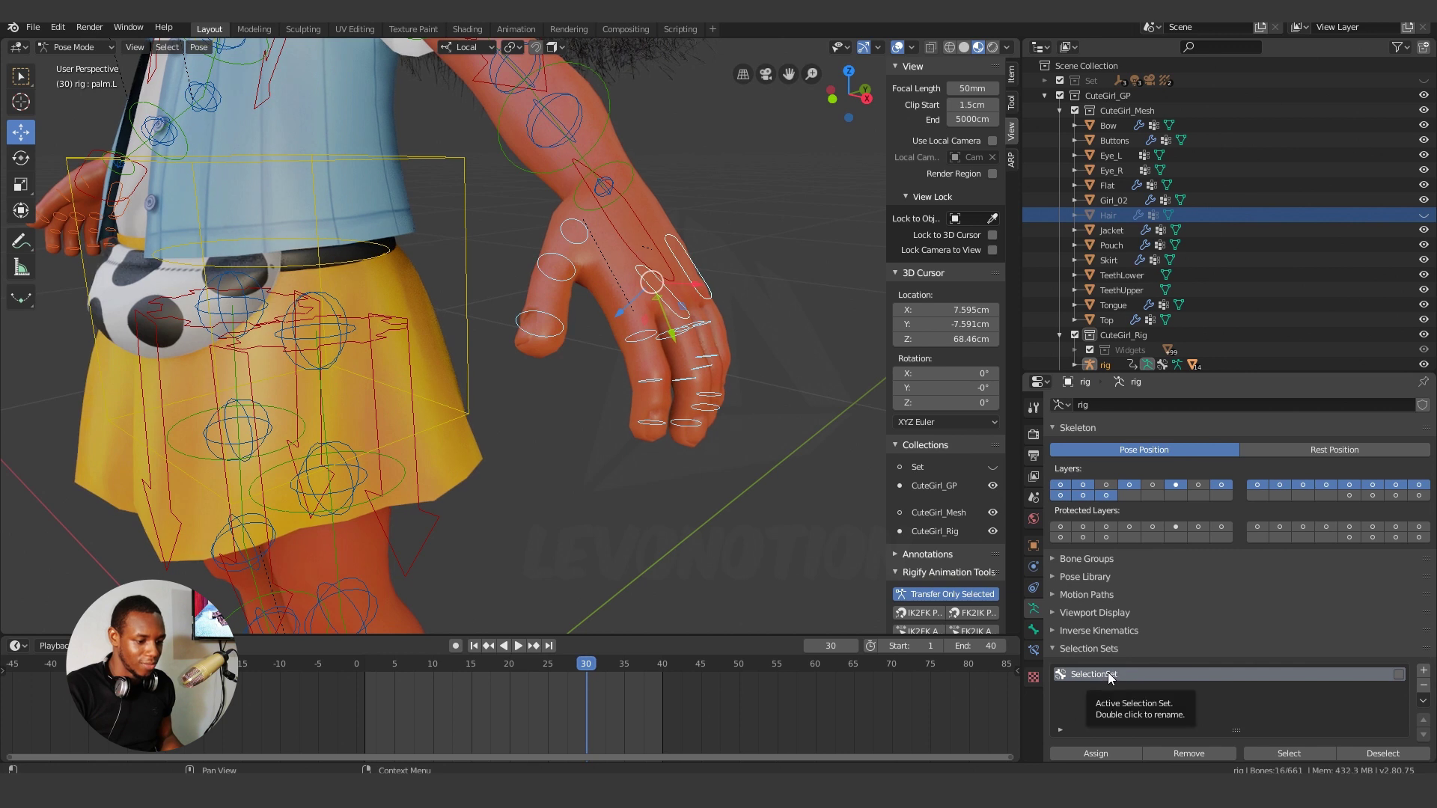
{"action": "double_click", "coordinate": [1109, 675]}
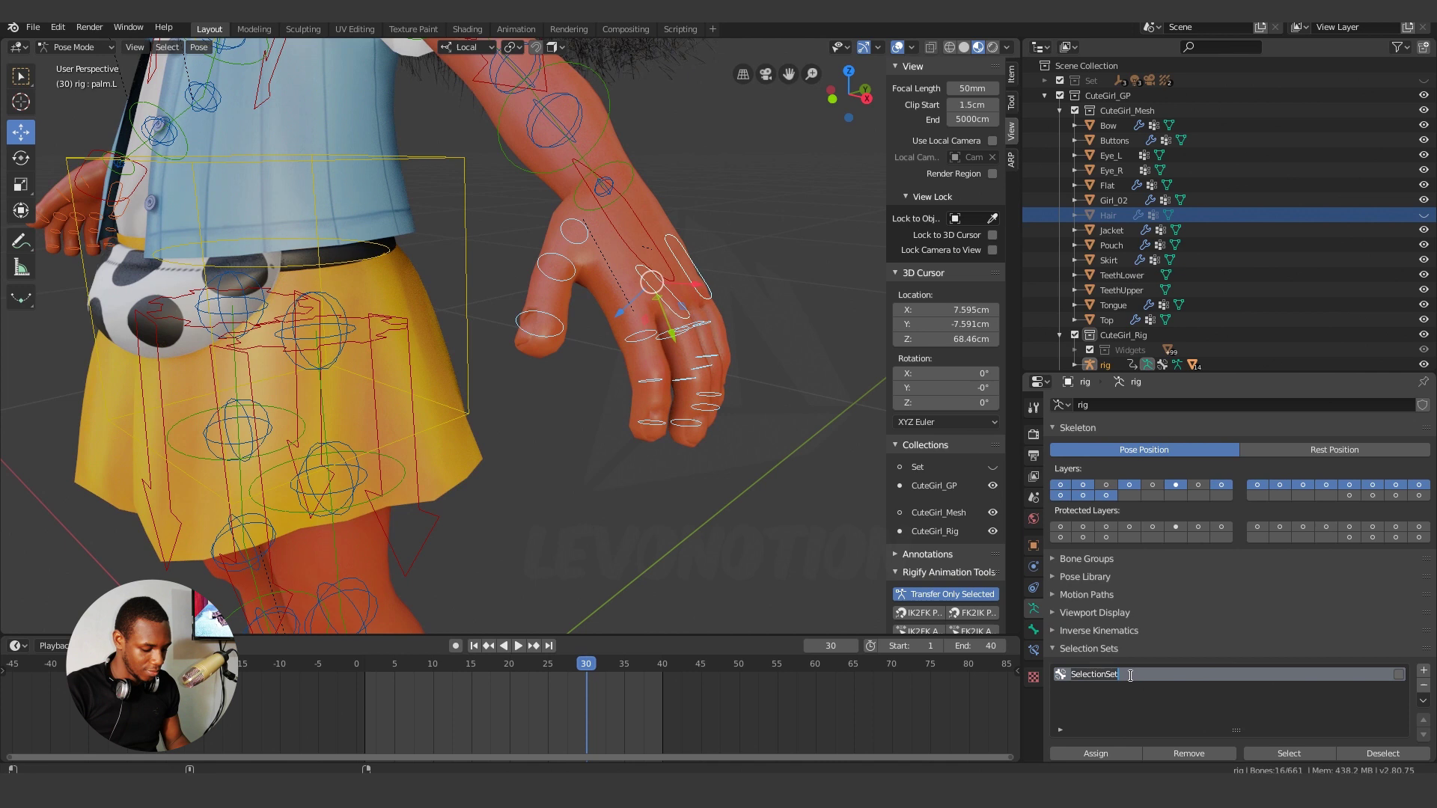
{"action": "type", "text": "Fing"}
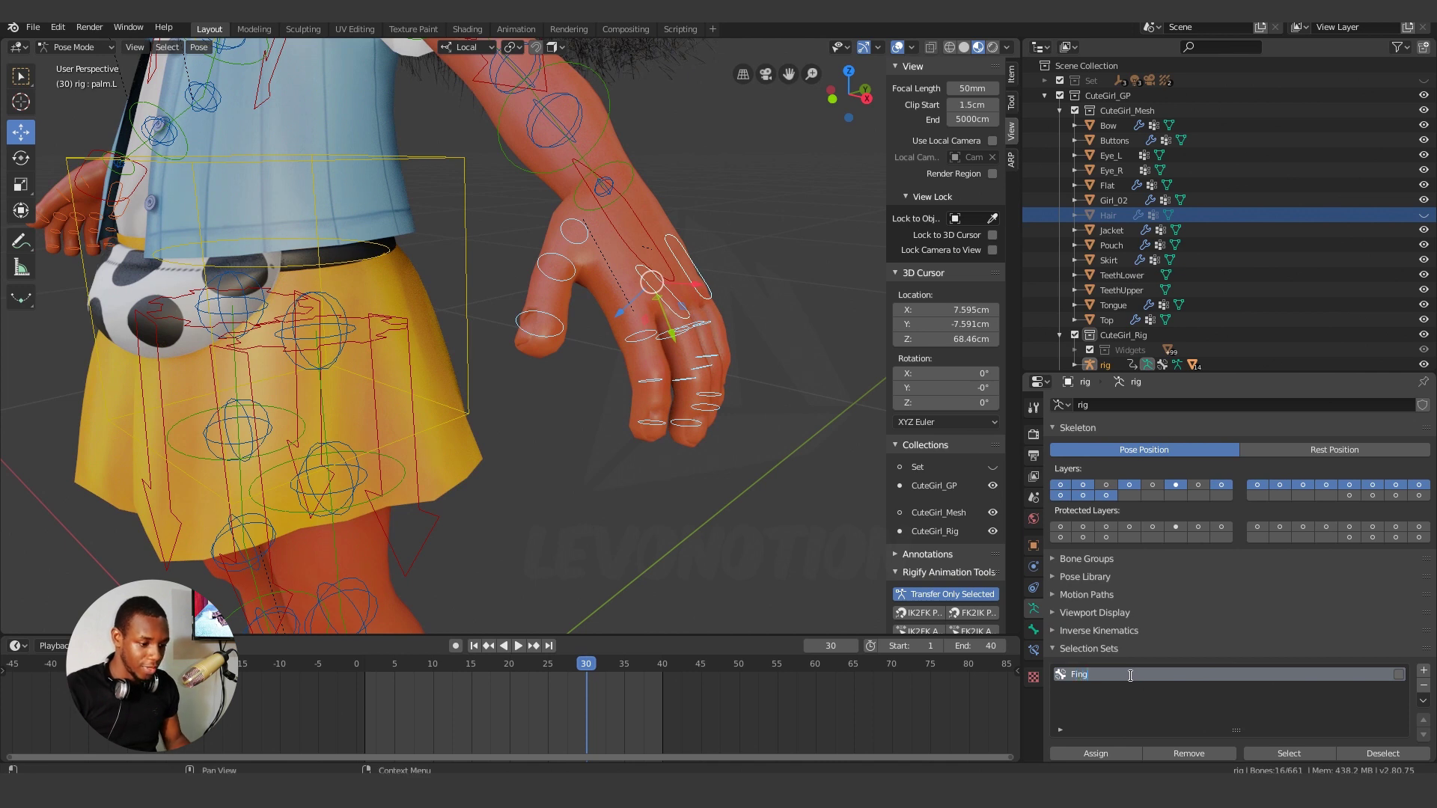
{"action": "type", "text": "ers"}
{"action": "left_click", "coordinate": [1104, 702]}
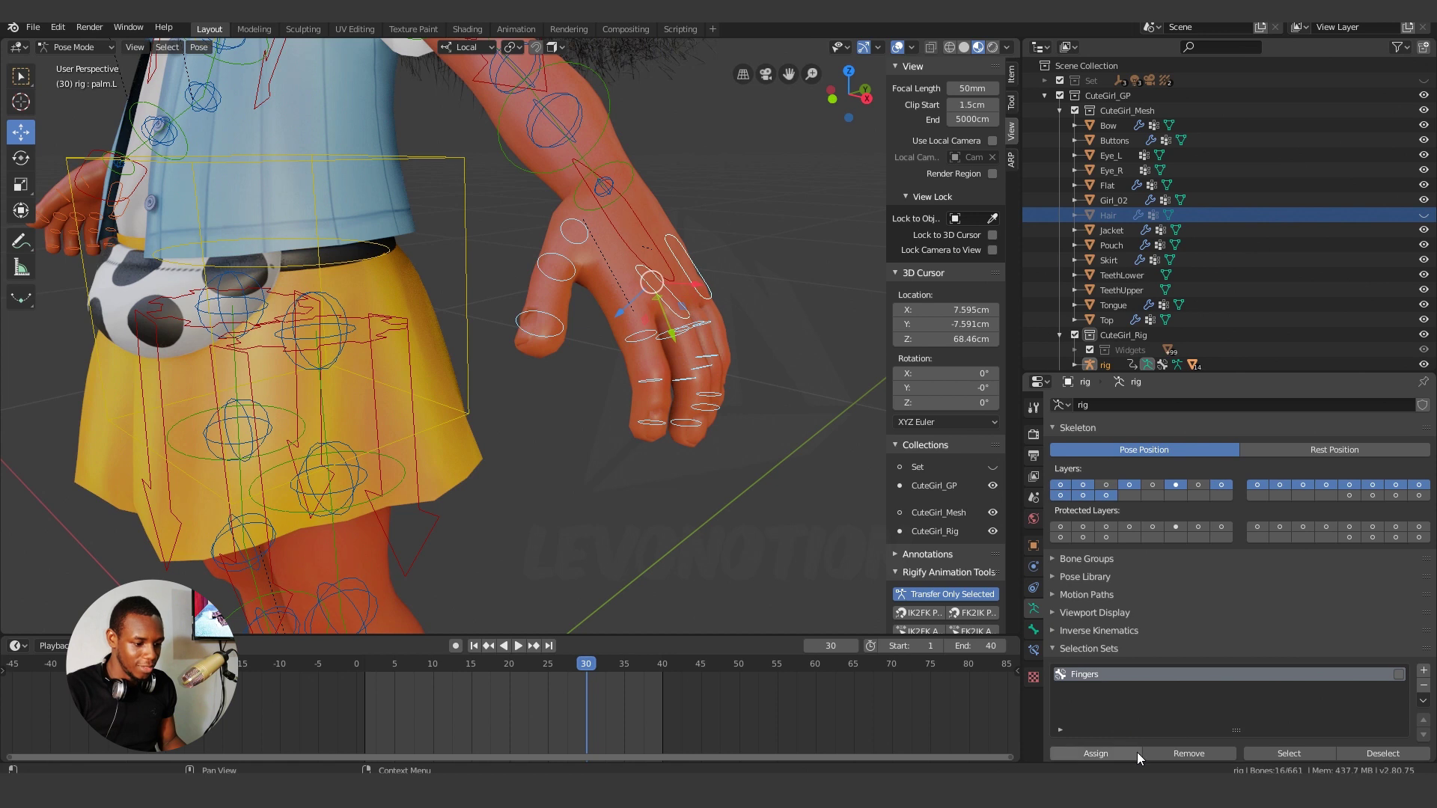
{"action": "left_click", "coordinate": [1108, 755]}
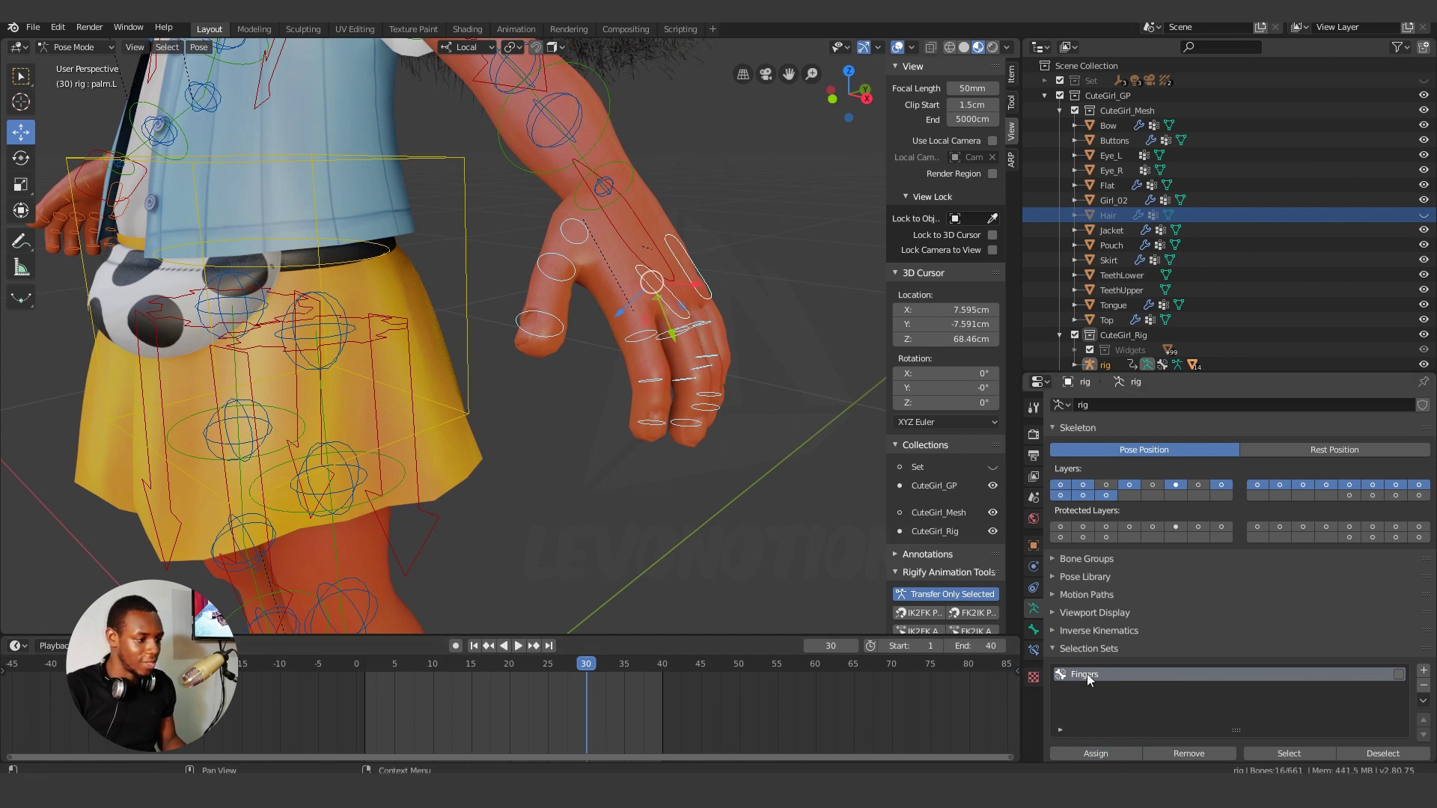
Step: Deselect all bones, then reselect the finger controls from the Fingers set
{"action": "left_click", "coordinate": [802, 418]}
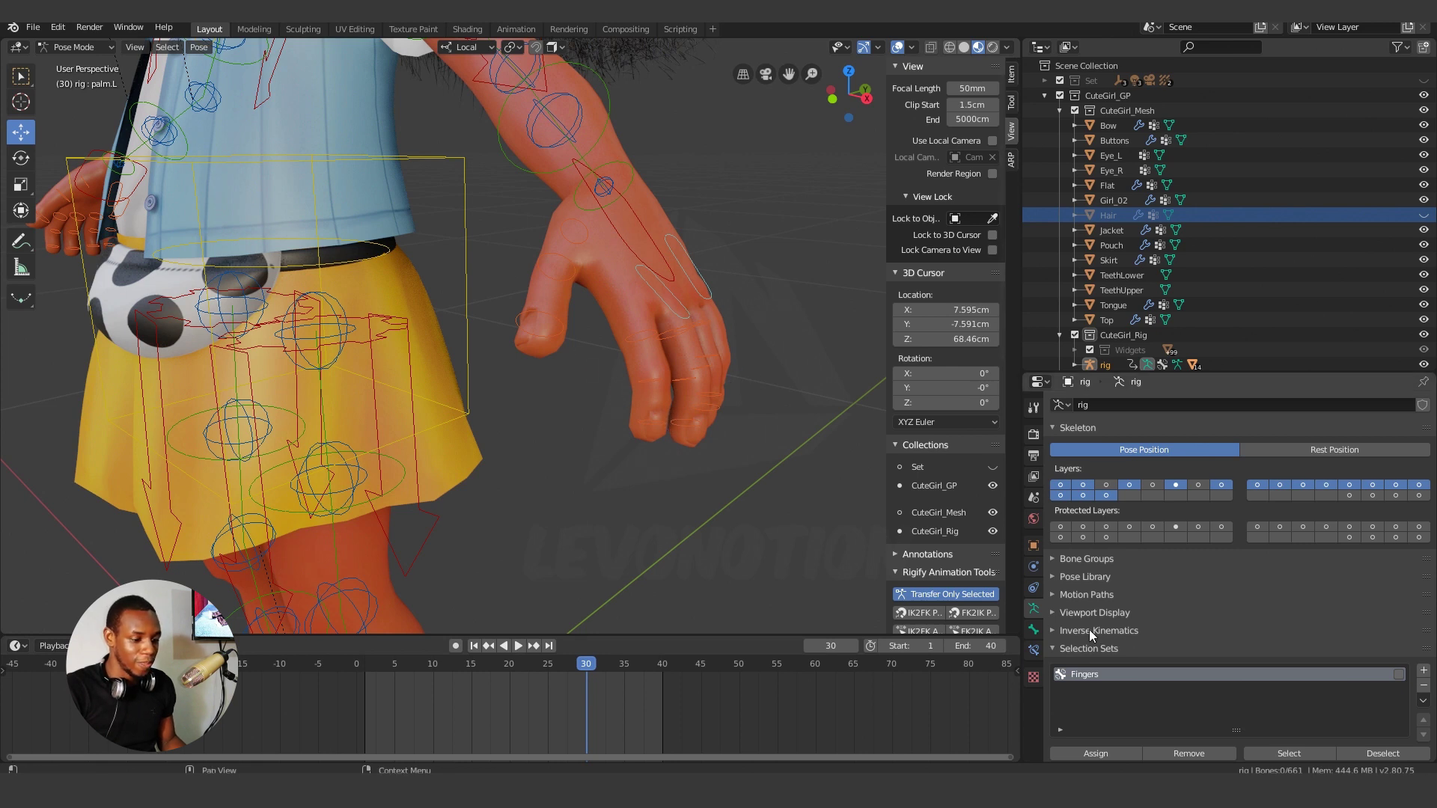
{"action": "left_click", "coordinate": [1282, 754]}
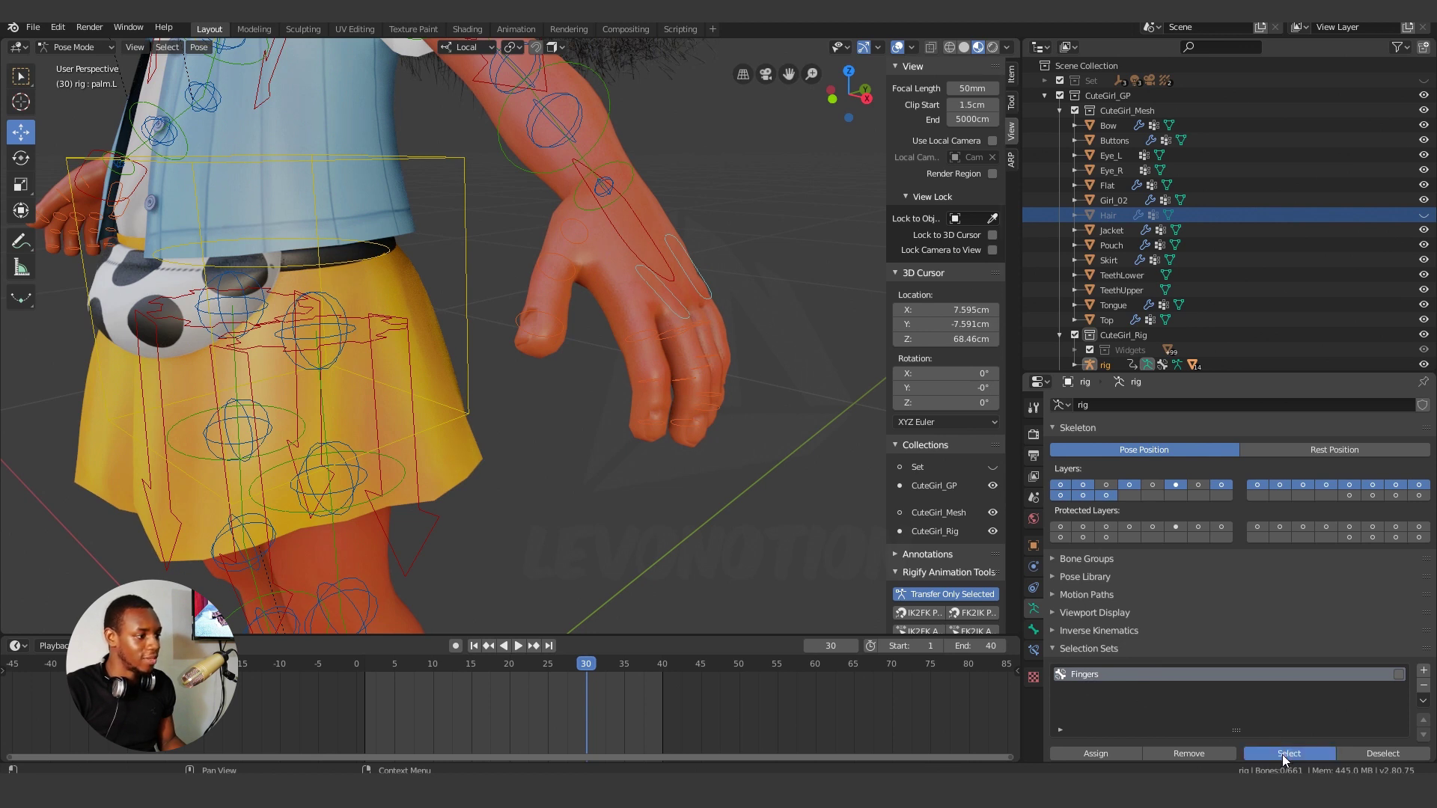
{"action": "left_click", "coordinate": [1282, 755]}
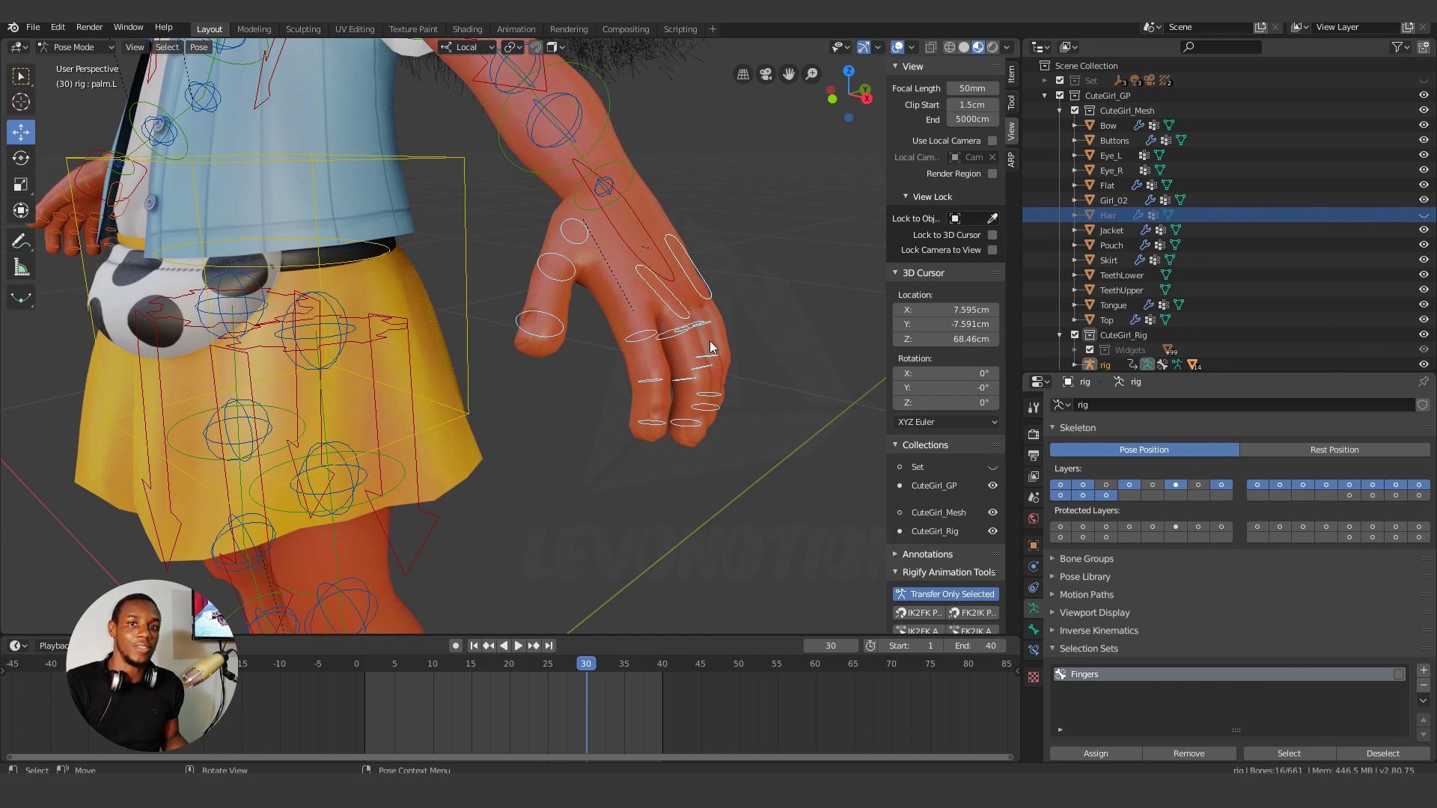